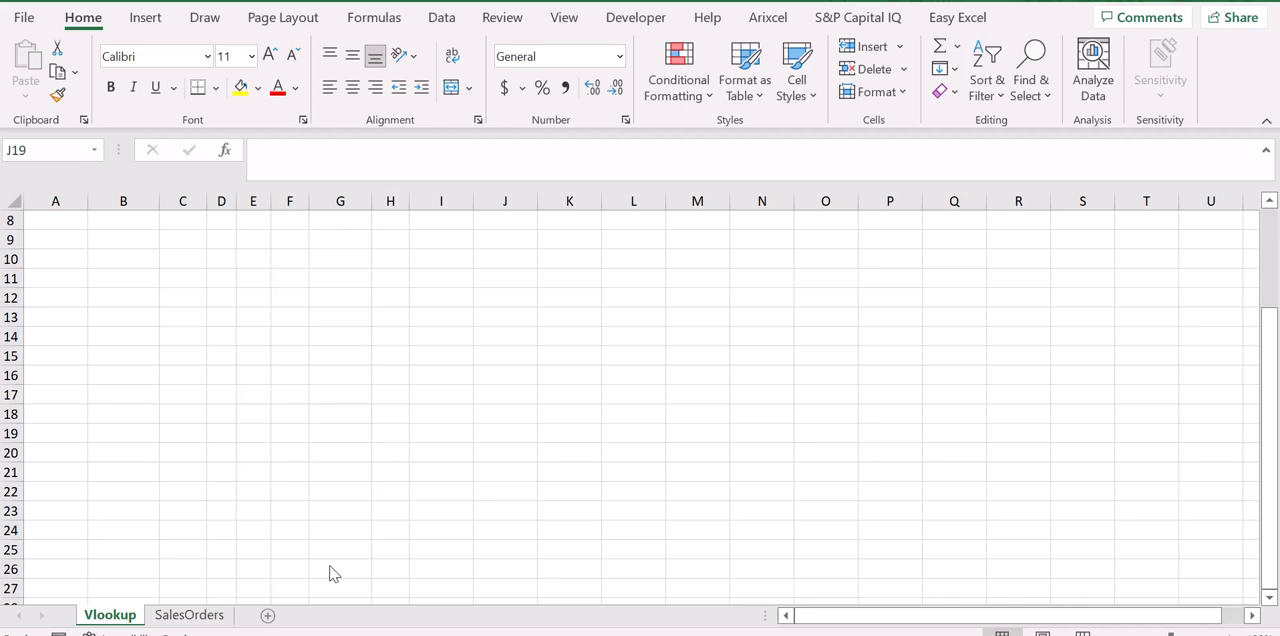
Open the SalesOrders sheet and go to its OrderDate header.
scroll(143, 438, "up", 3)
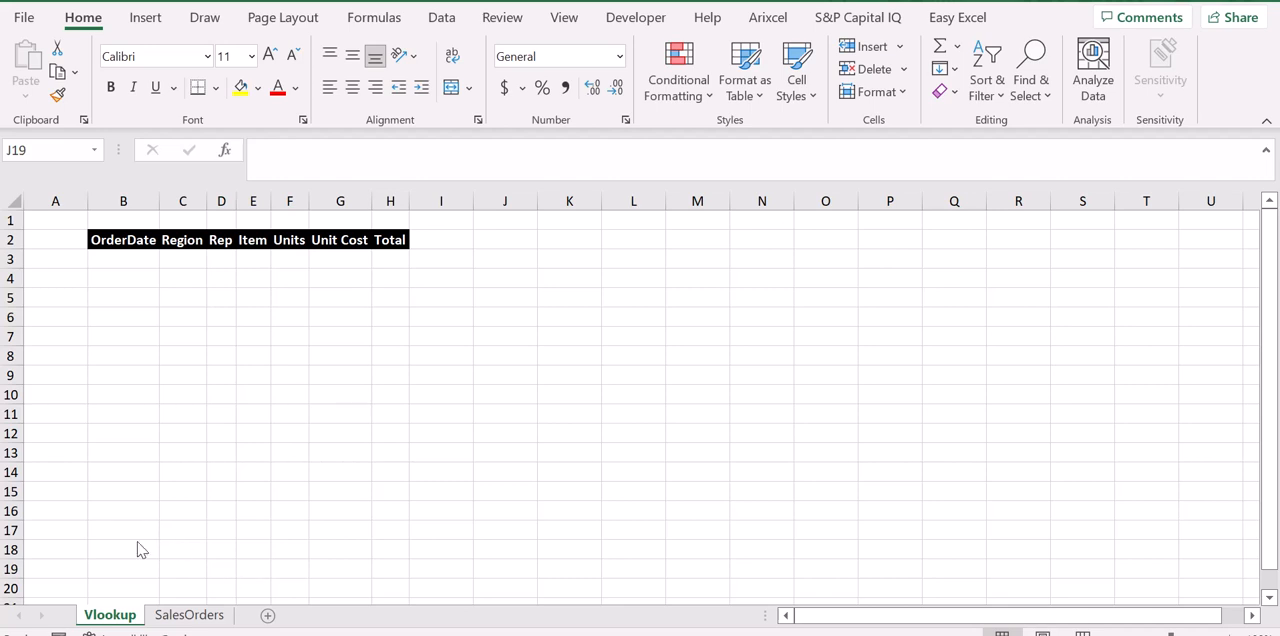
left_click(203, 617)
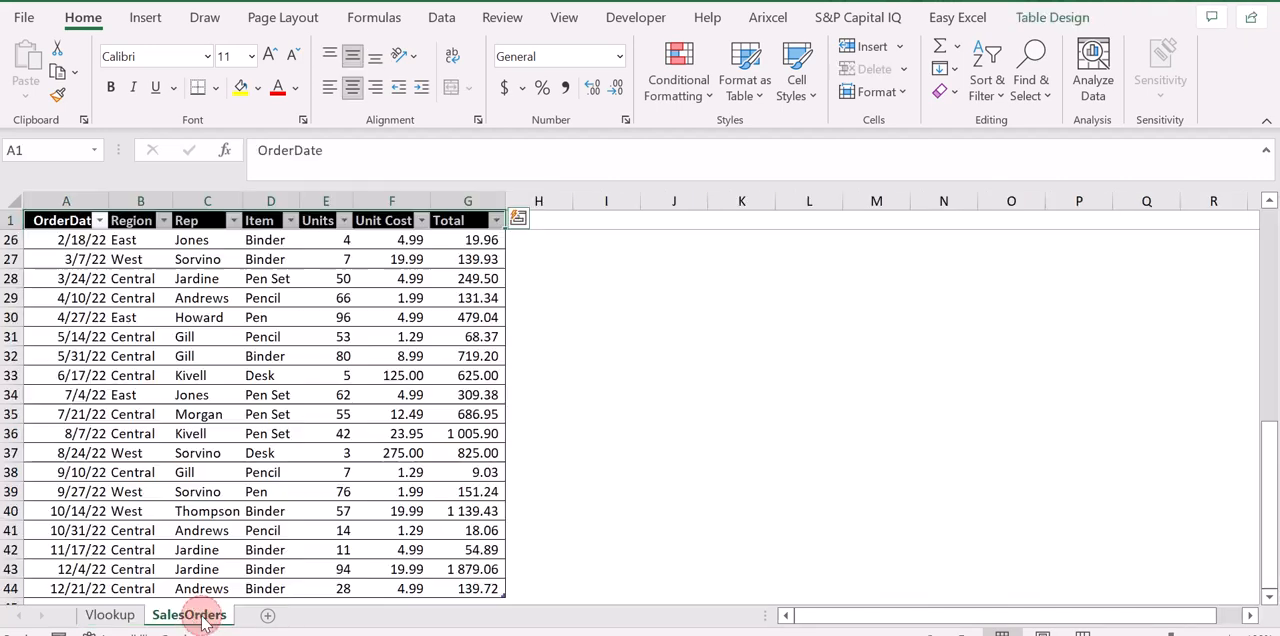
key("Right")
key("Right")
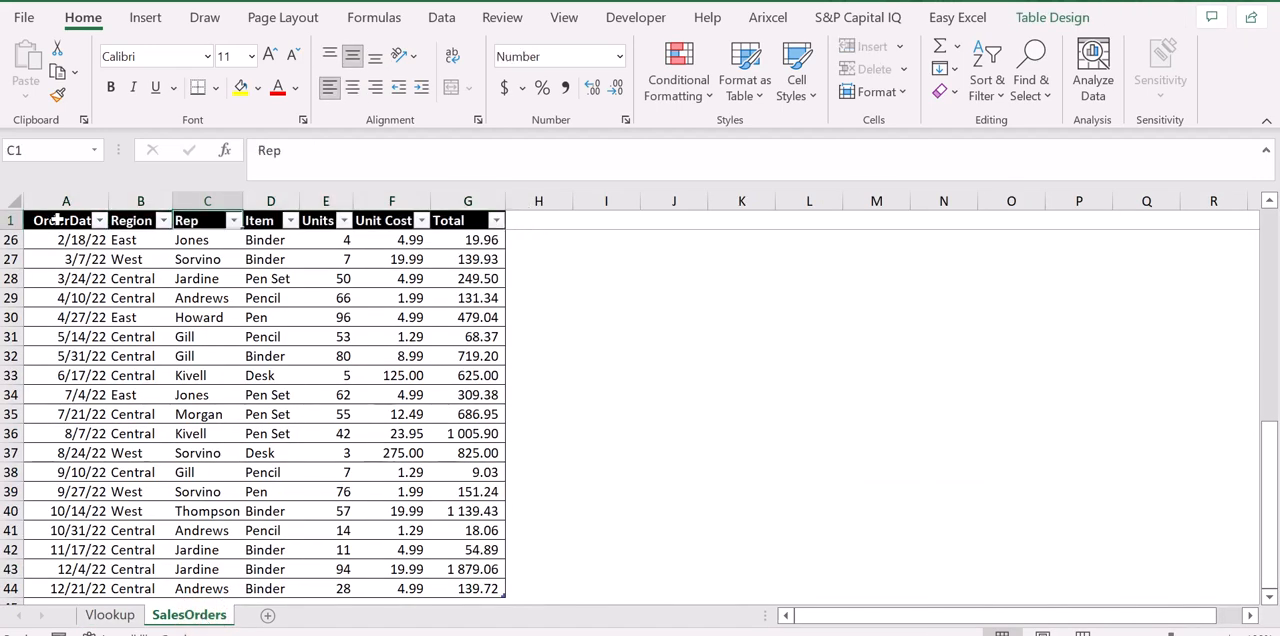
key("Left")
key("Left")
AutoFit the column widths of the whole sales table, A1:G44, and return to its first data row.
key("ctrl+space")
key("ctrl+shift+Right")
key("ctrl+shift+Right")
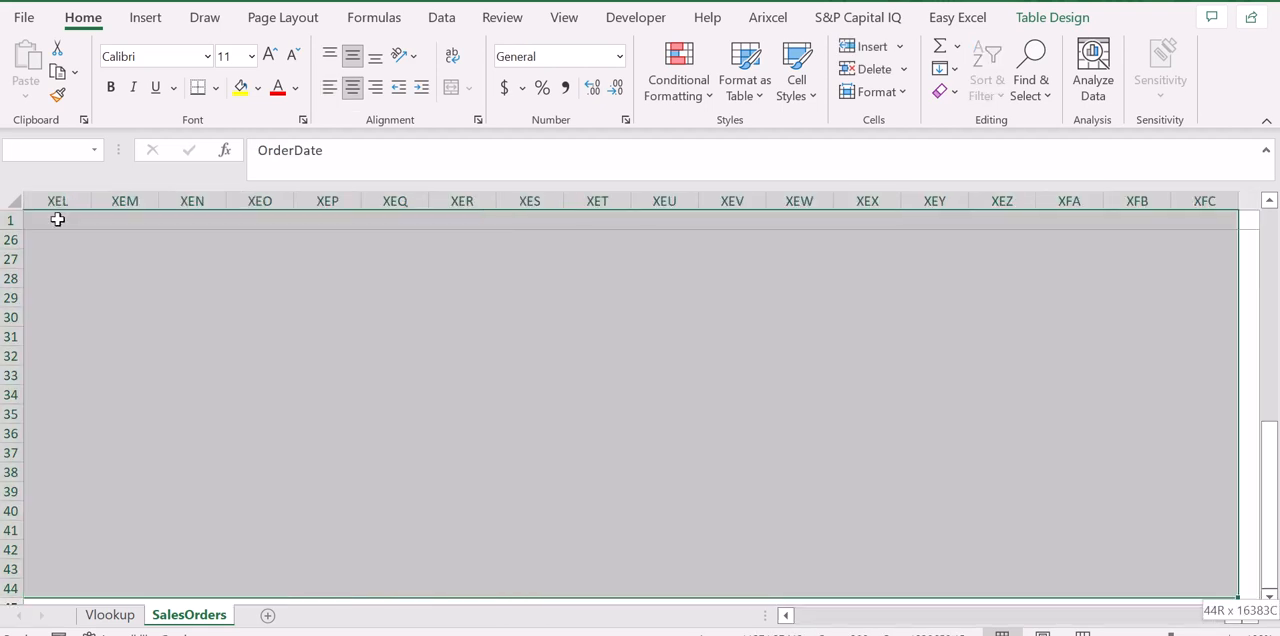
key("ctrl+Up")
key("shift+Right")
key("shift+Right")
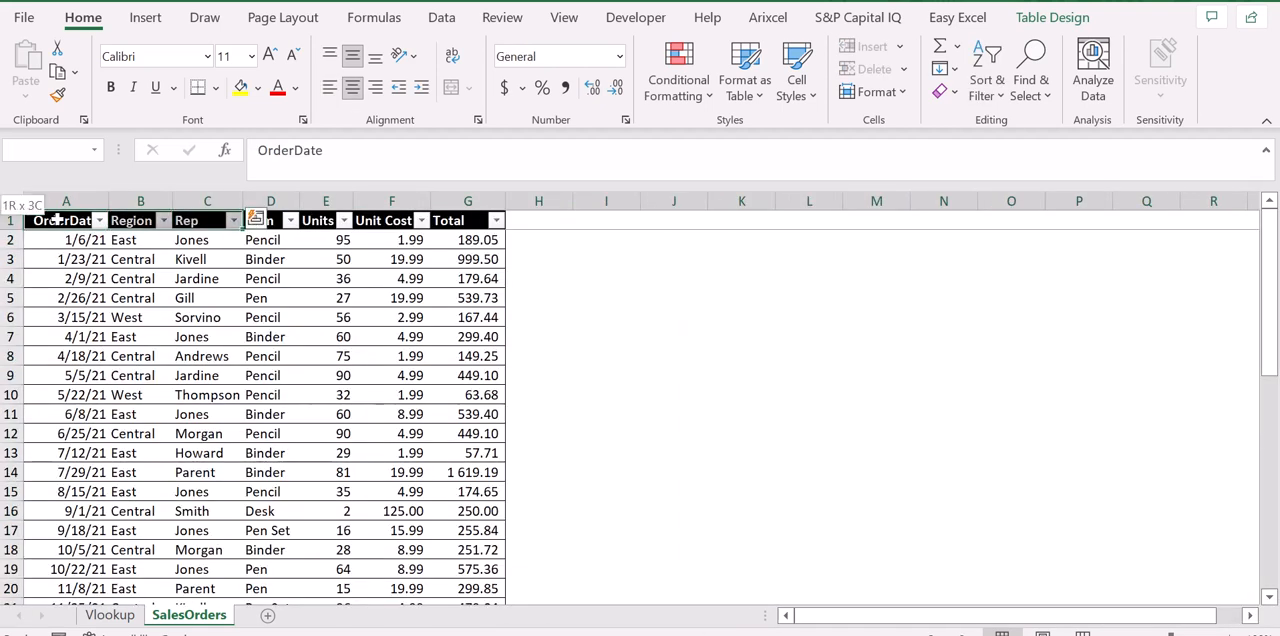
key("shift+Right")
key("shift+Right")
key("shift+Right")
key("shift+Right")
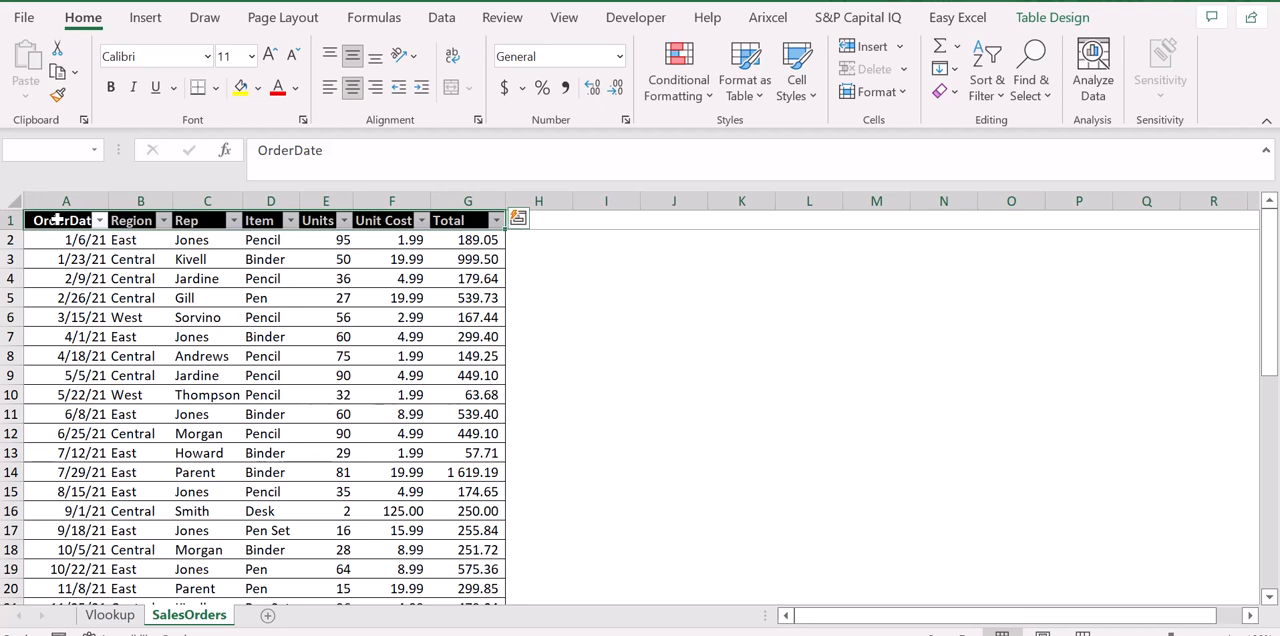
key("ctrl+shift+Down")
key("alt")
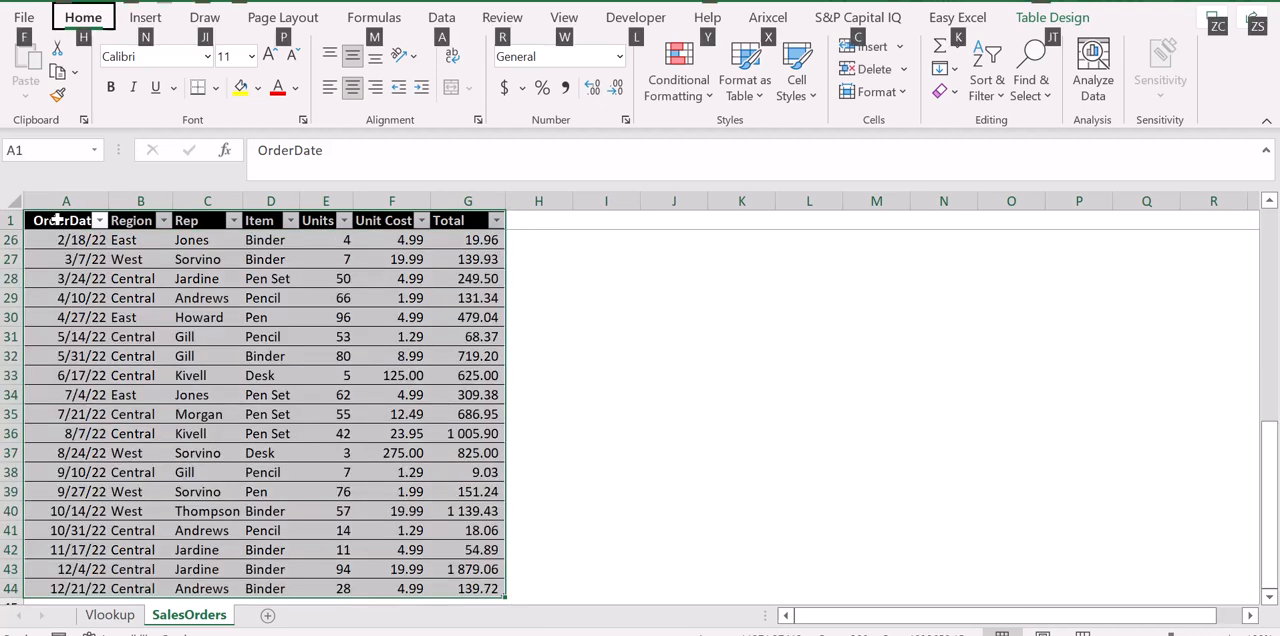
key("h")
key("o")
key("i")
key("ctrl+Home")
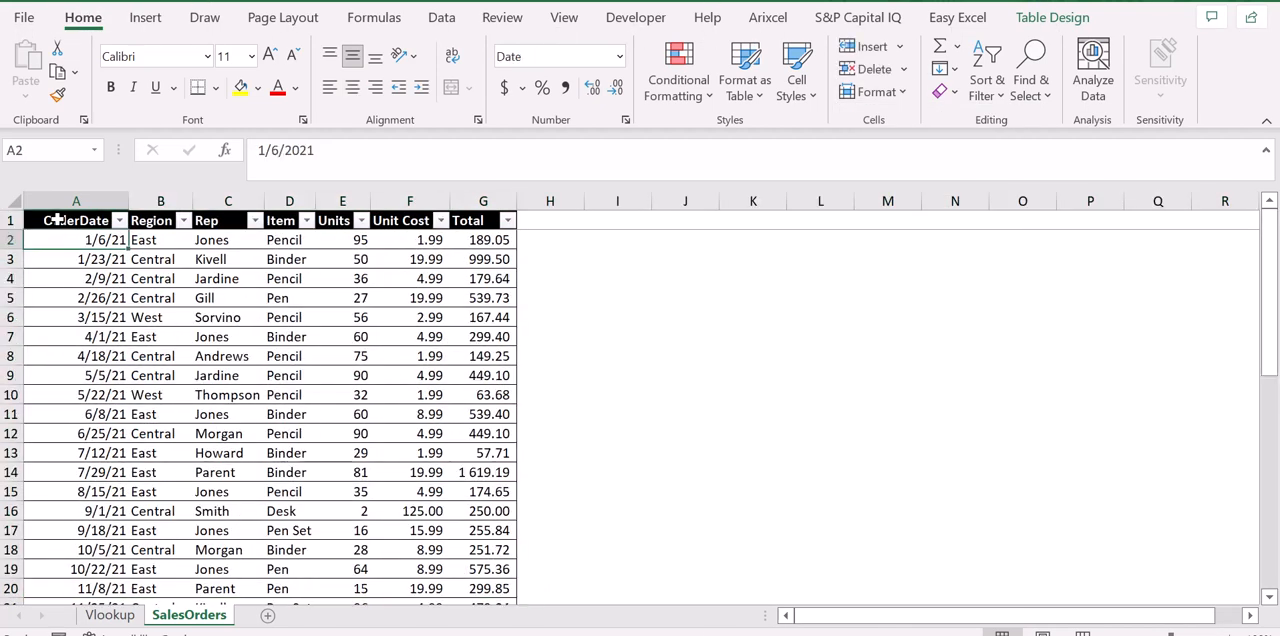
Examine the first sales records across the order date, region, rep and item columns.
key("Down")
key("Down")
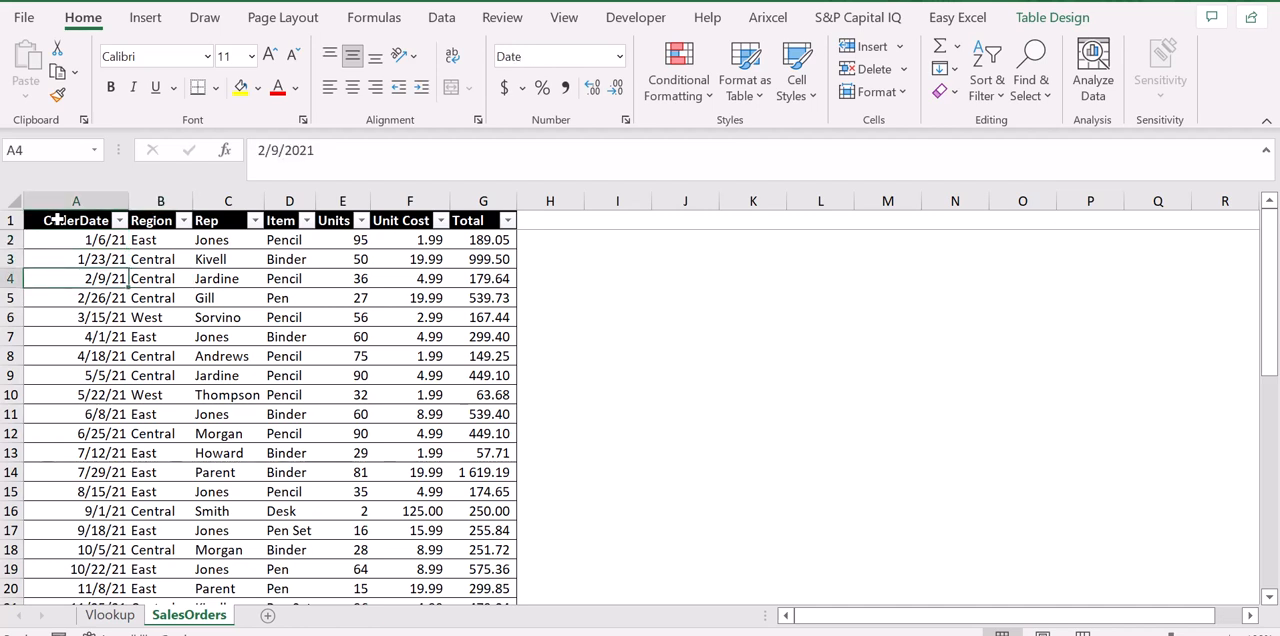
key("Right")
key("Left")
key("Right")
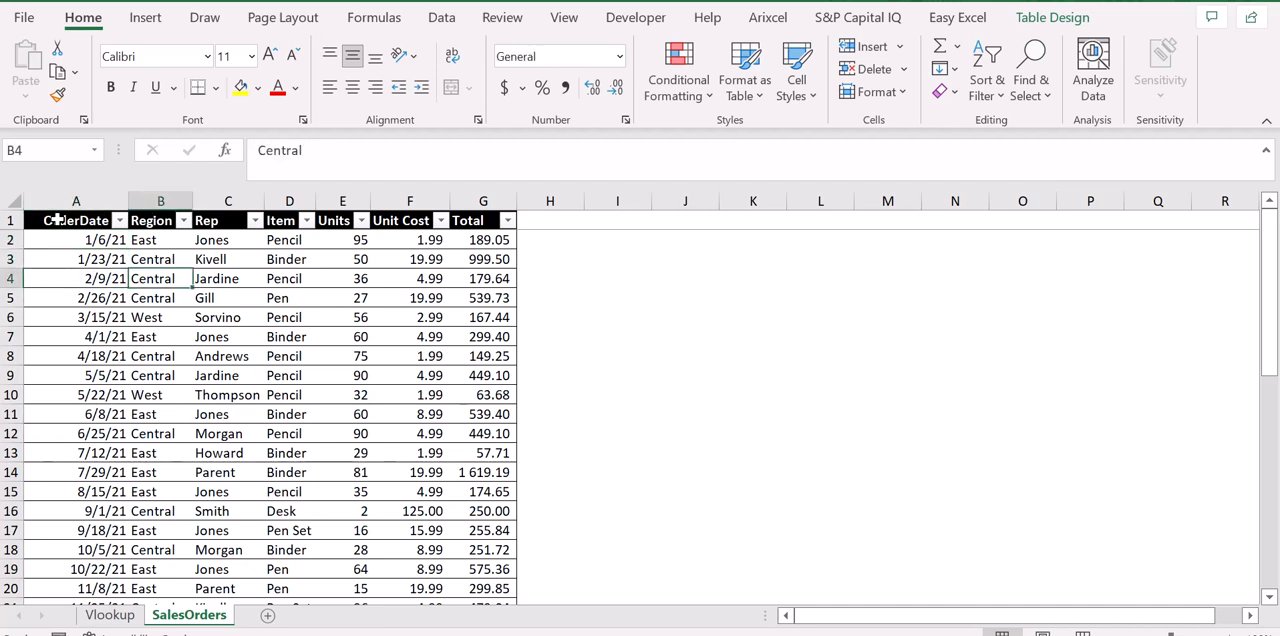
key("Left")
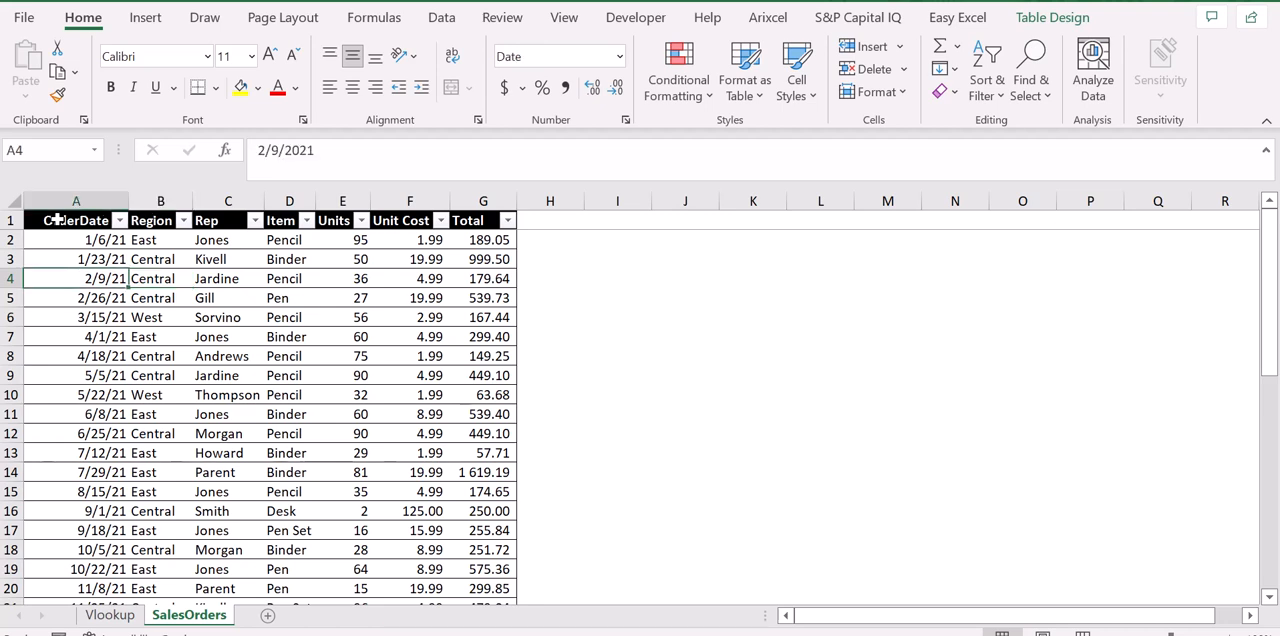
key("Right")
key("Right")
key("Right")
key("Right")
key("Right")
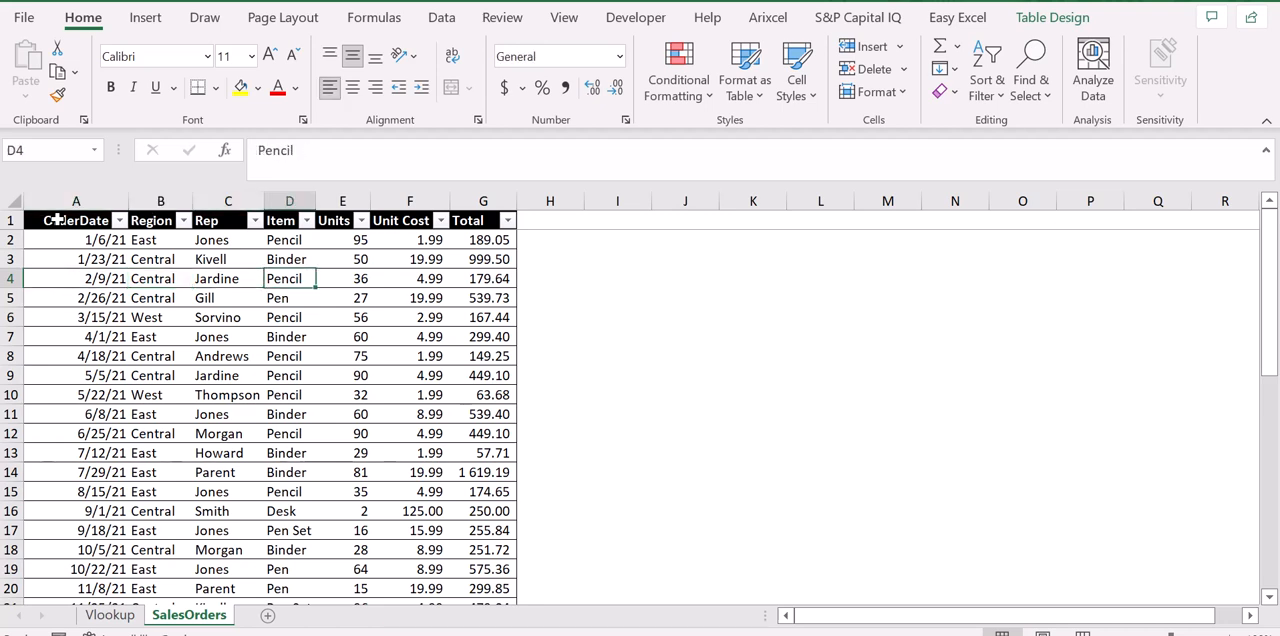
key("Left")
key("Left")
key("Left")
key("Left")
key("Left")
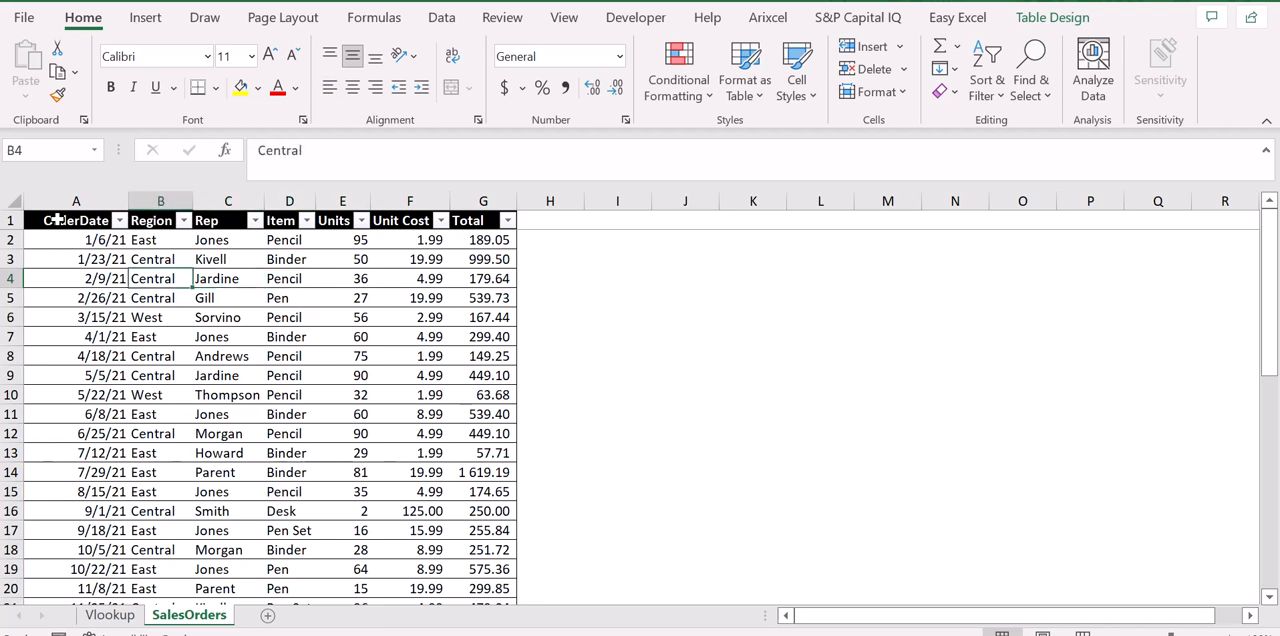
key("Up")
key("Up")
key("Down")
key("Down")
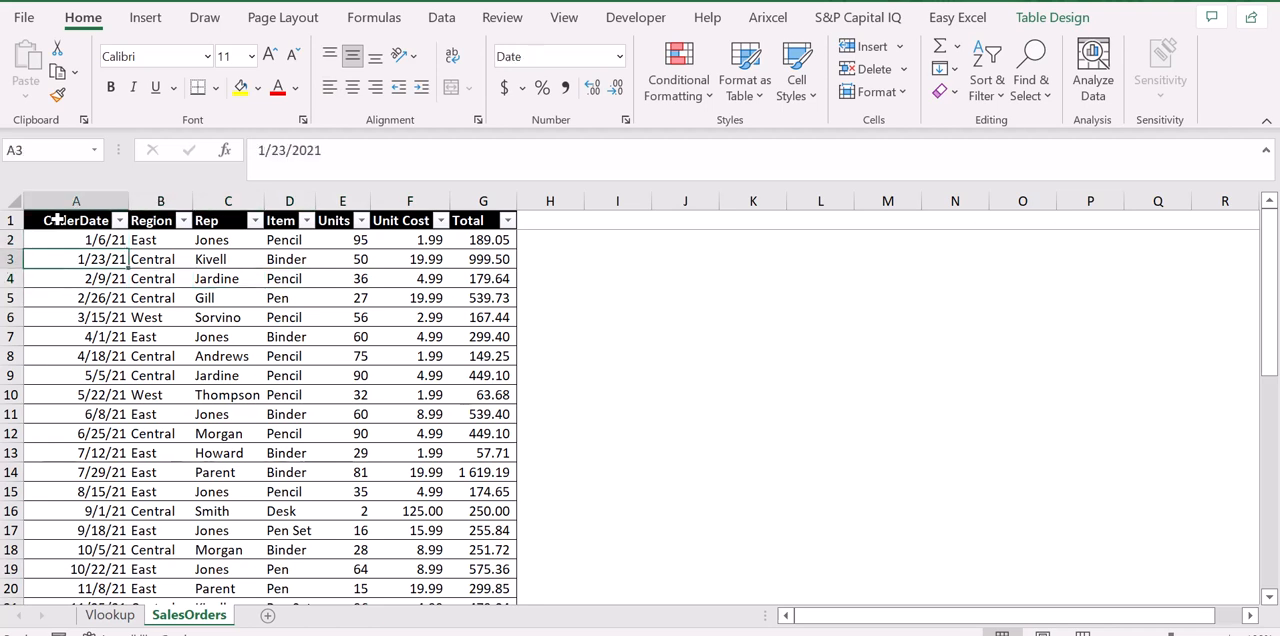
Copy the order date 11/17/2022 from cell A42 of the sales table.
key("ctrl+Down")
key("Up")
key("Up")
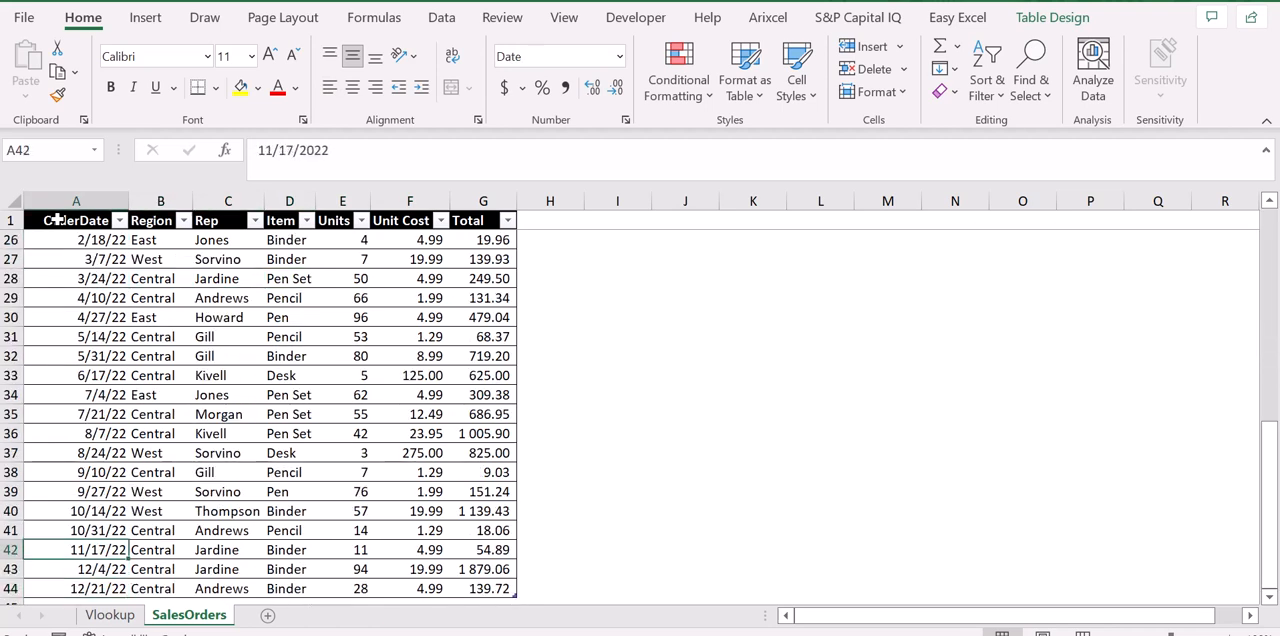
key("ctrl+c")
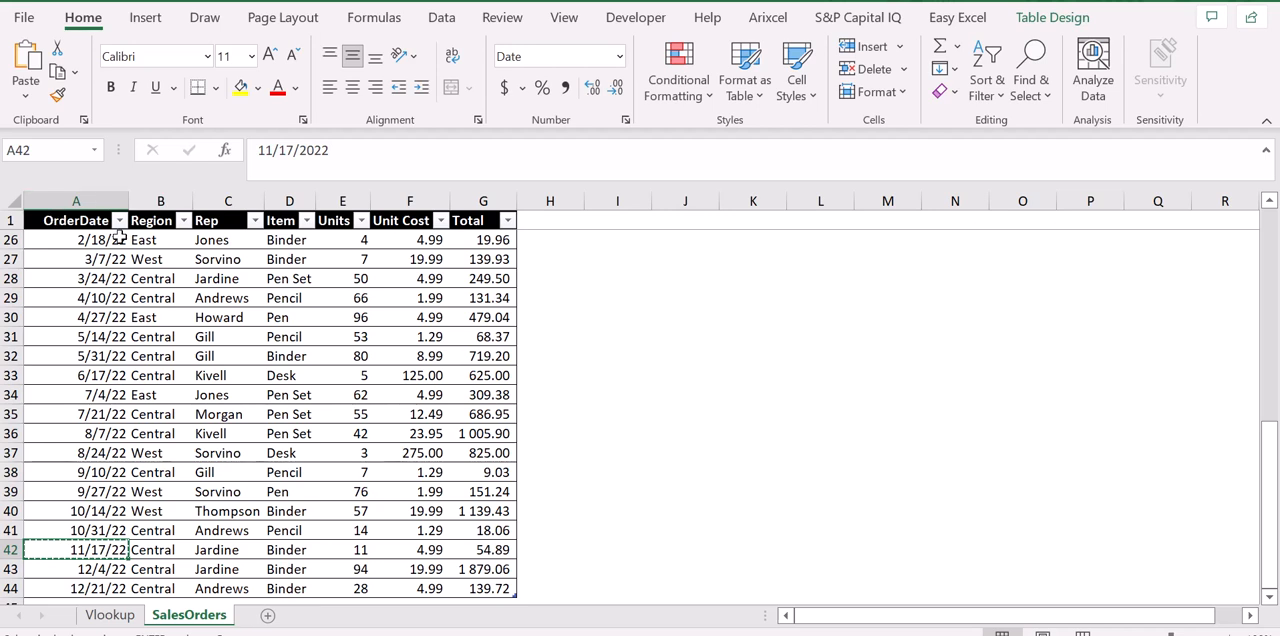
Examine the region, rep, item, units, unit cost and total of the 11/17/2022 order in row 42.
key("Right")
key("Left")
key("Right")
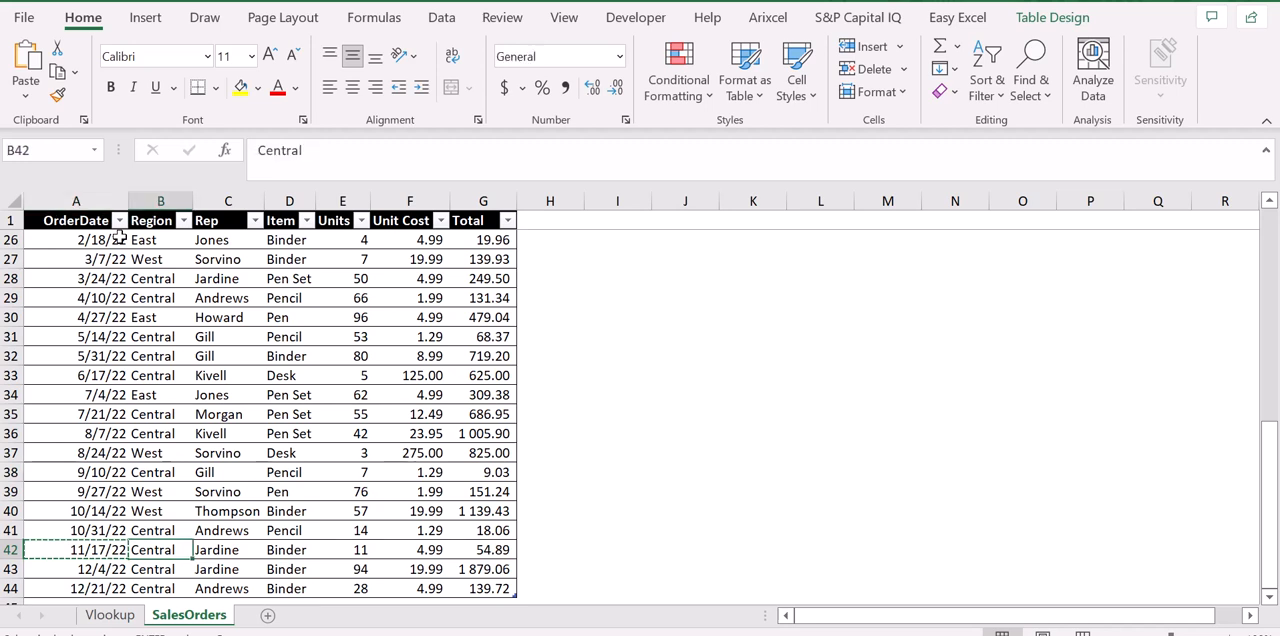
key("Right")
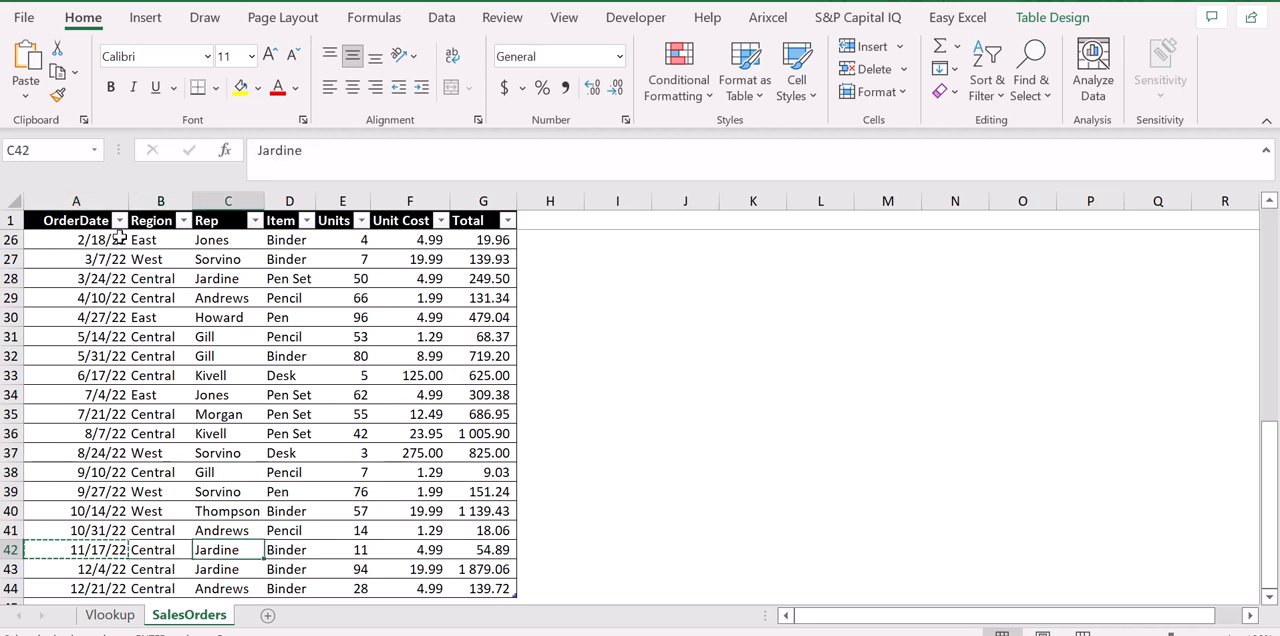
key("Right")
key("Right")
key("Right")
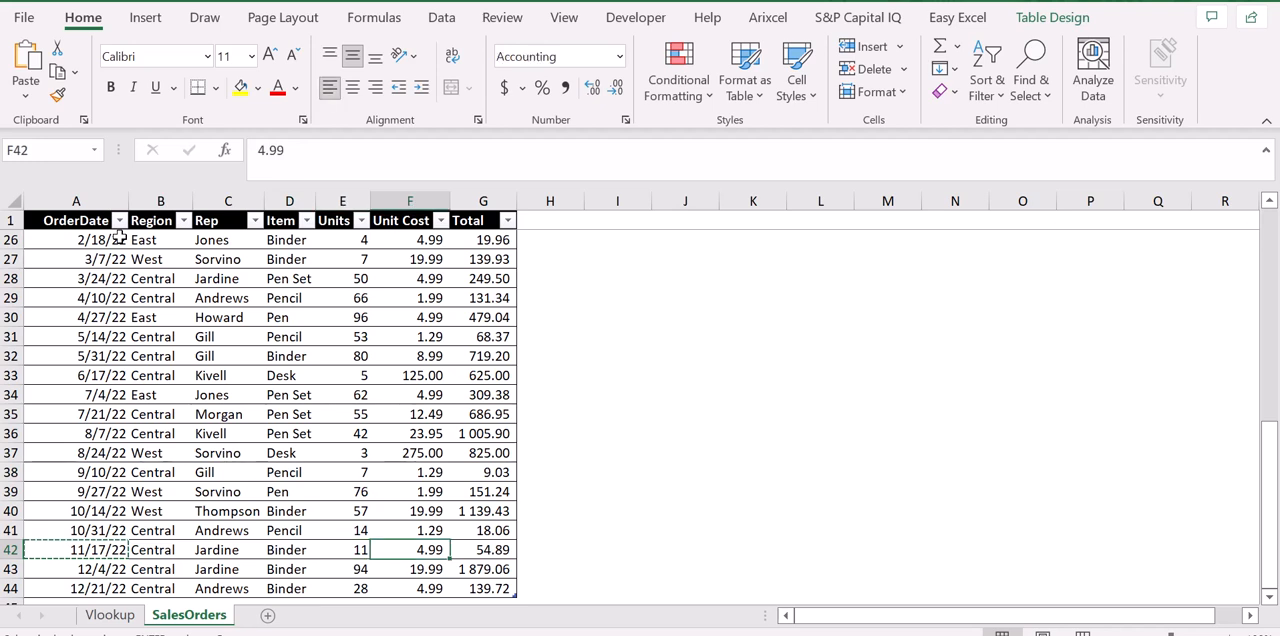
key("Right")
key("Home")
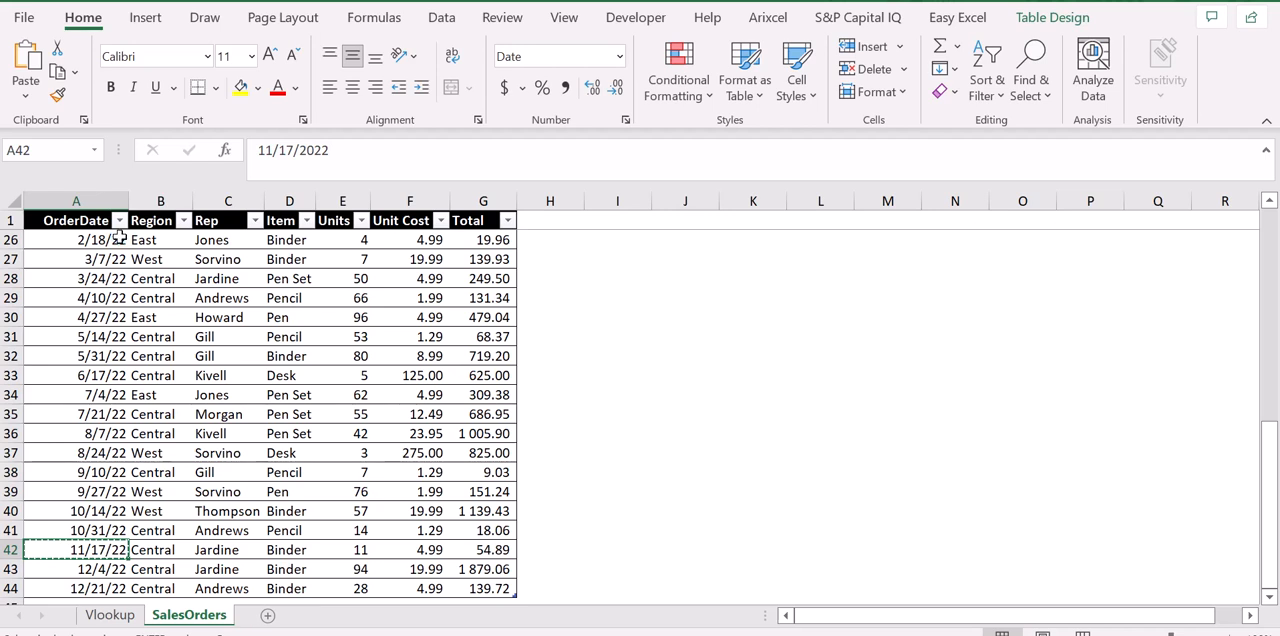
Paste the copied order date into cell B3 of the Vlookup sheet, below the OrderDate header.
key("ctrl+Page_Up")
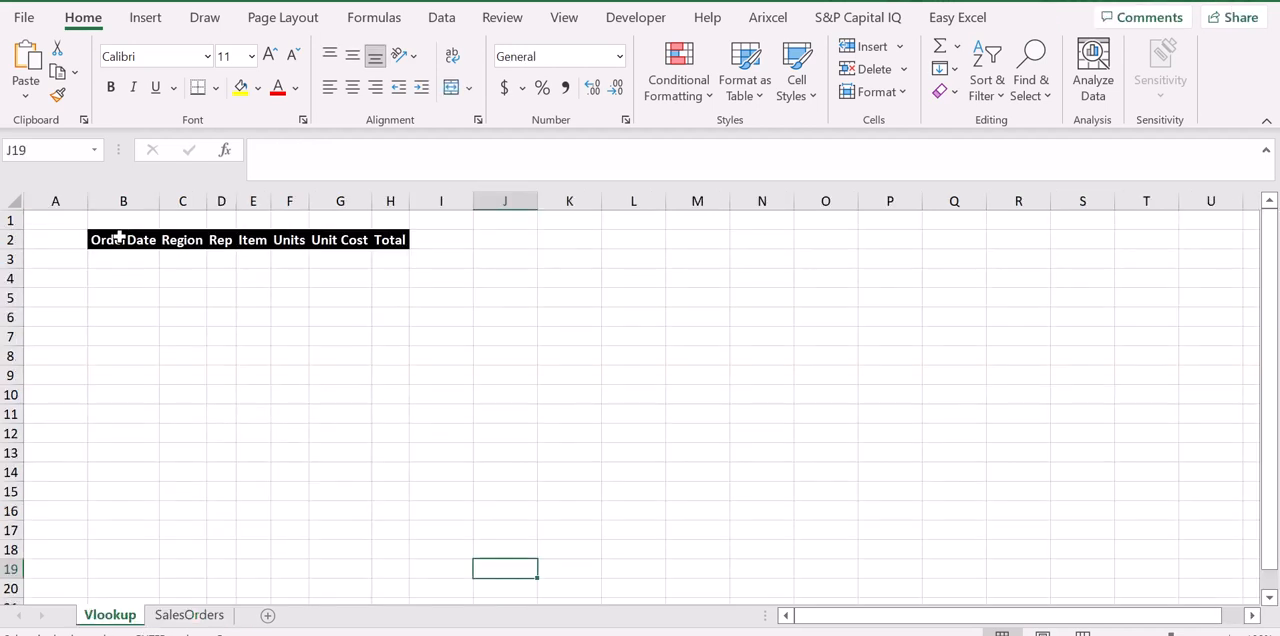
key("ctrl+Up")
key("Left")
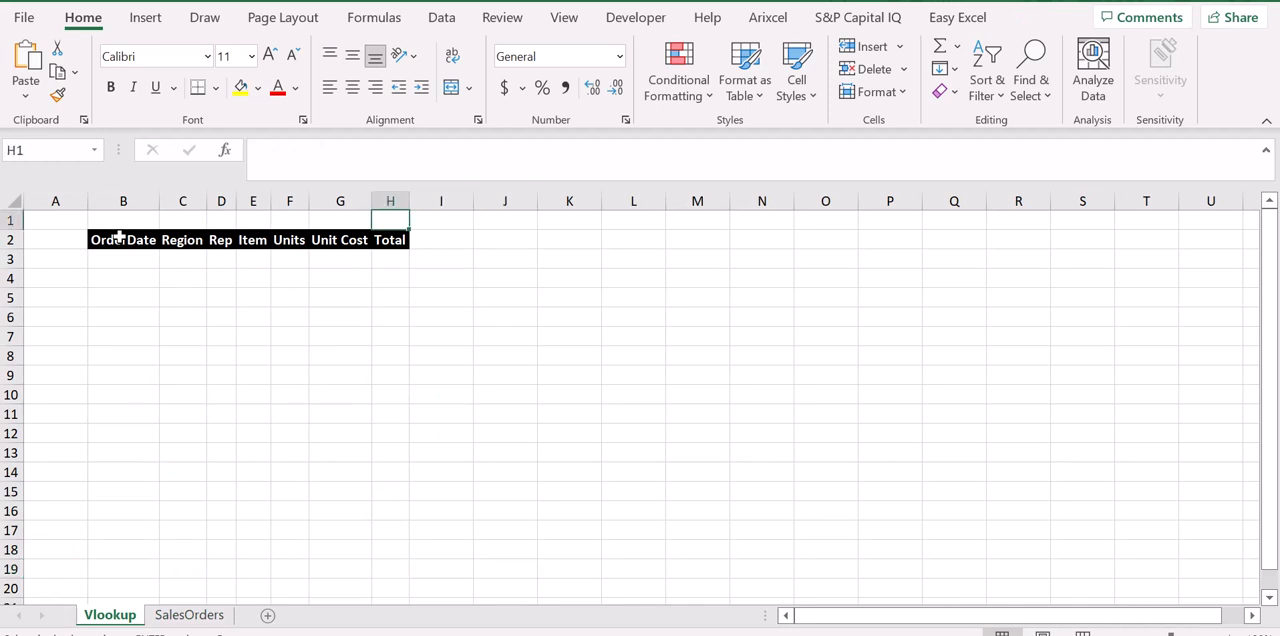
key("Down")
key("ctrl+Left")
key("Down")
key("ctrl+v")
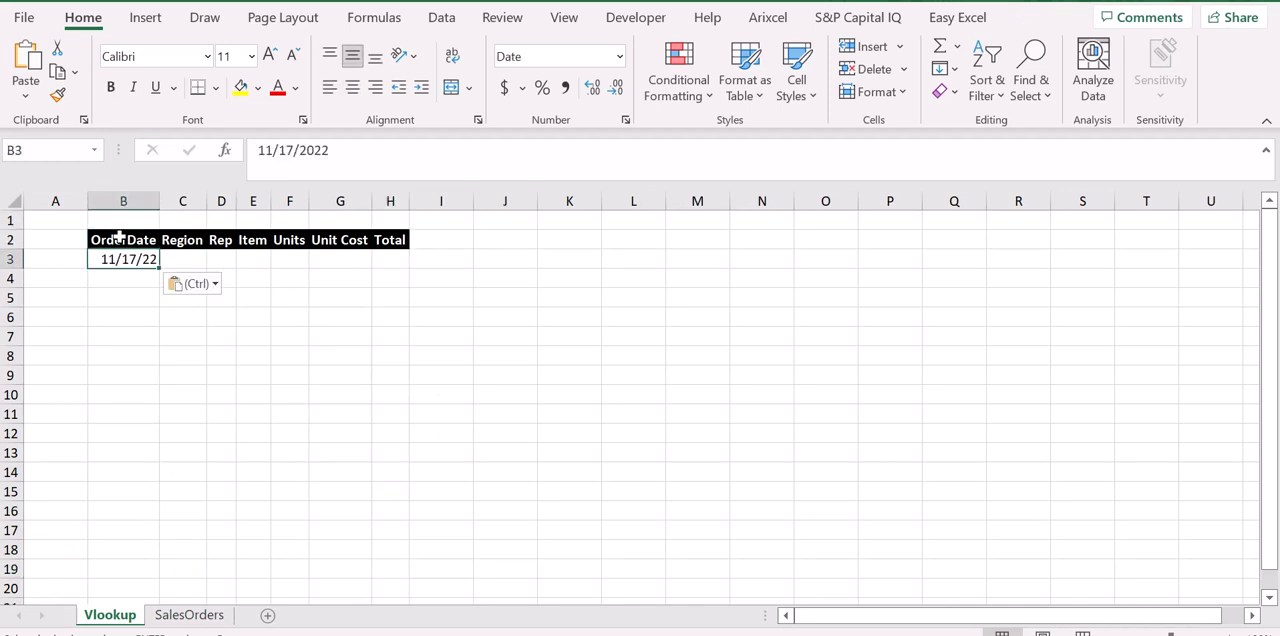
key("ctrl")
key("Escape")
Review the header fields from Region to Total that need looked-up values for the pasted date.
key("Right")
key("Up")
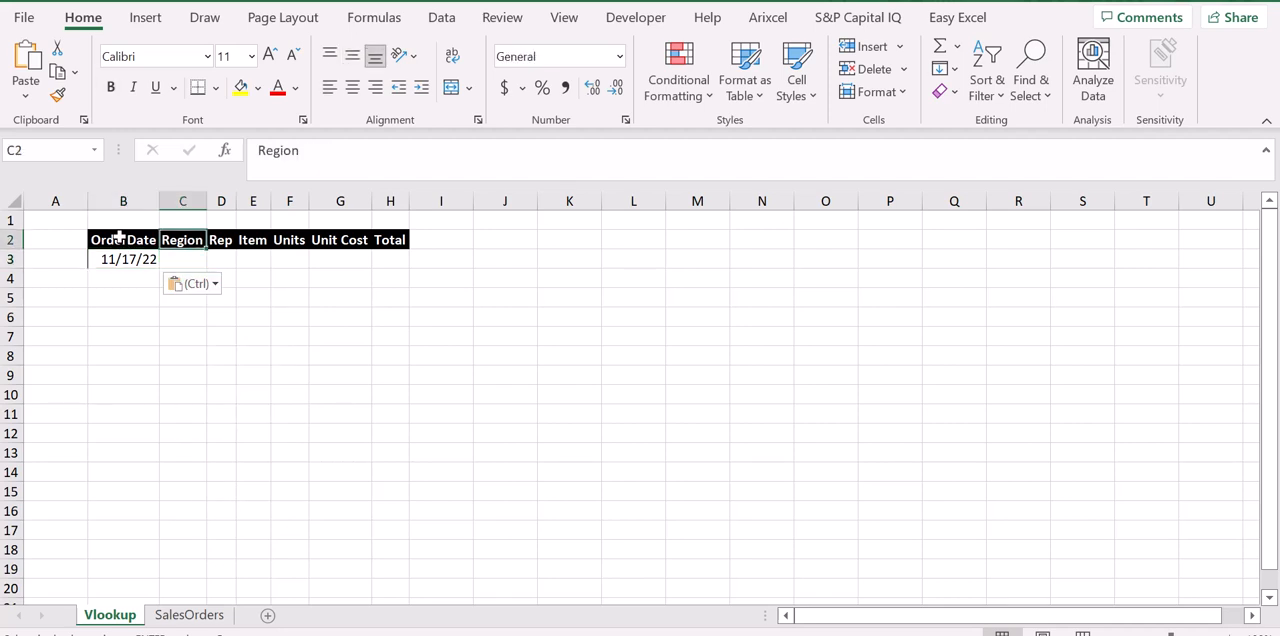
key("Right")
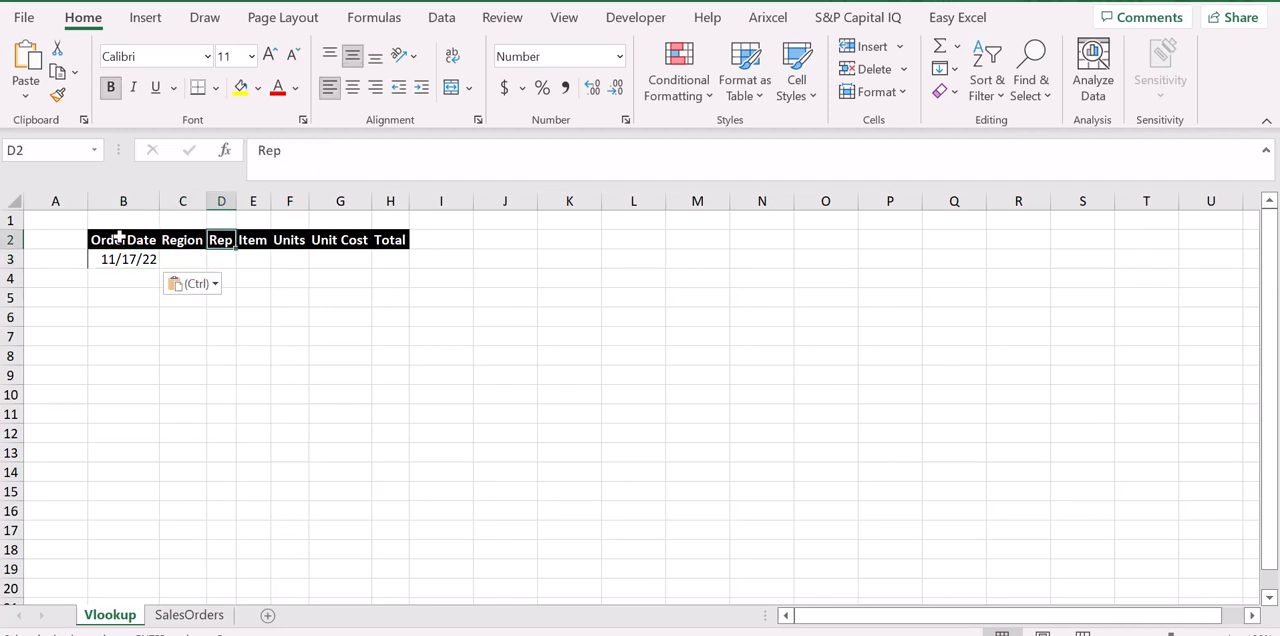
key("Right")
key("Right")
key("Right")
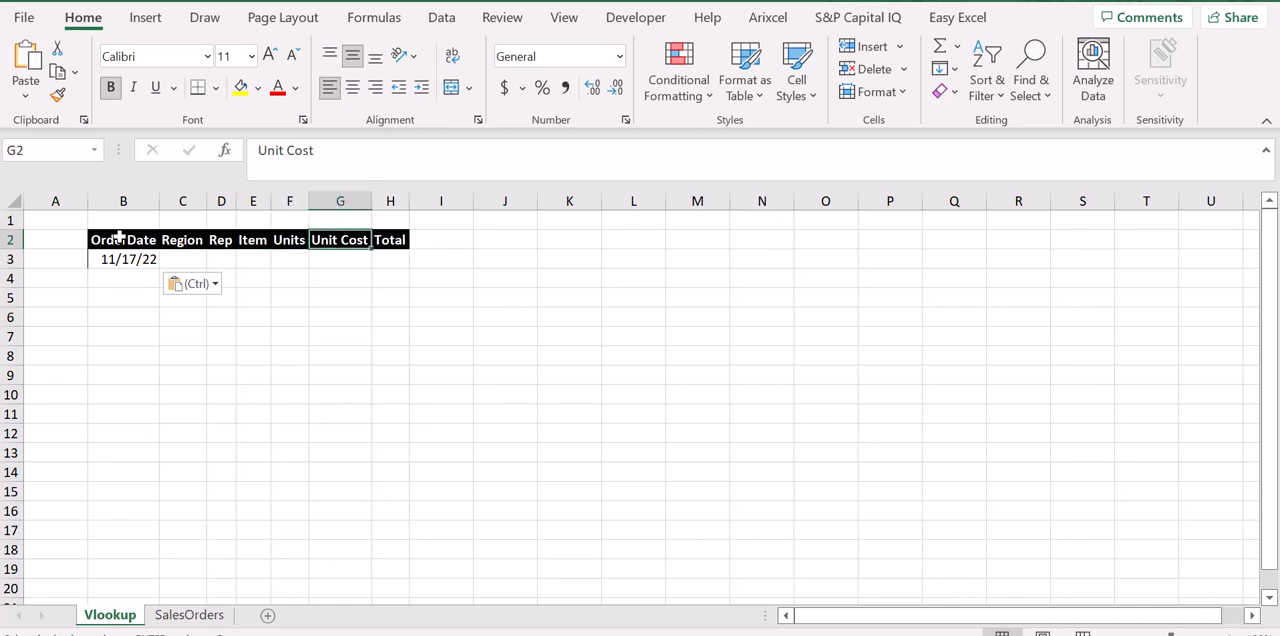
key("Right")
key("Down")
key("Left")
key("Left")
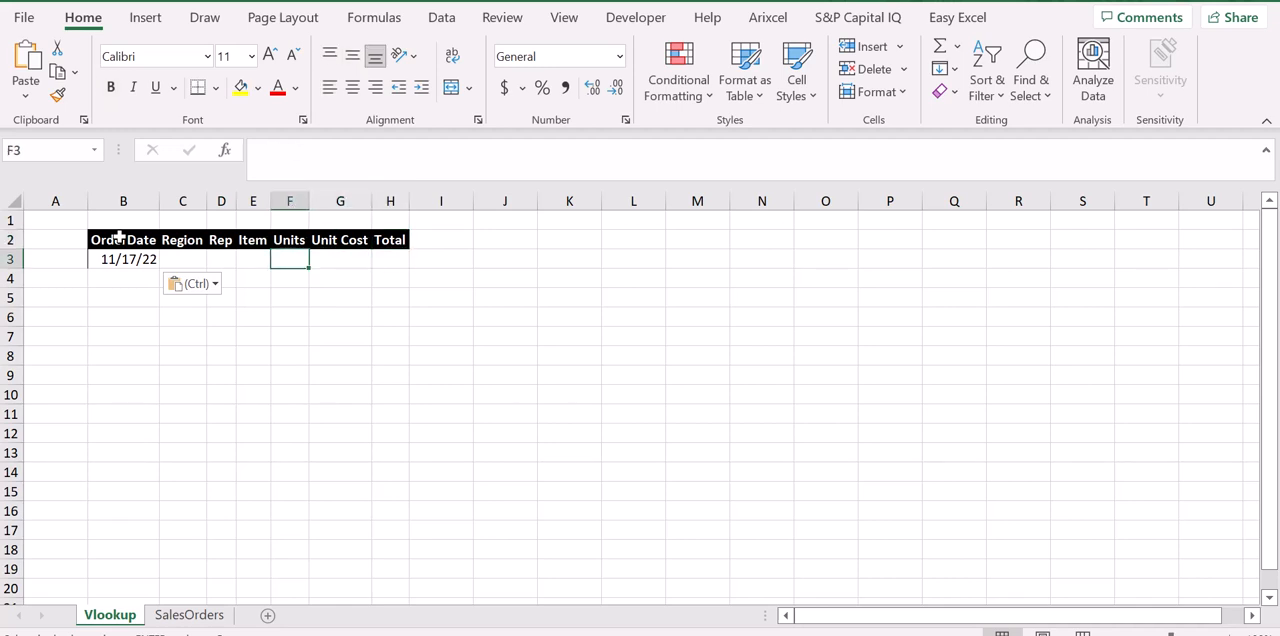
Start a VLOOKUP formula in the Region cell C3 with the order date in B3 as the lookup value.
key("Left")
key("Left")
key("Left")
key("Left")
key("Right")
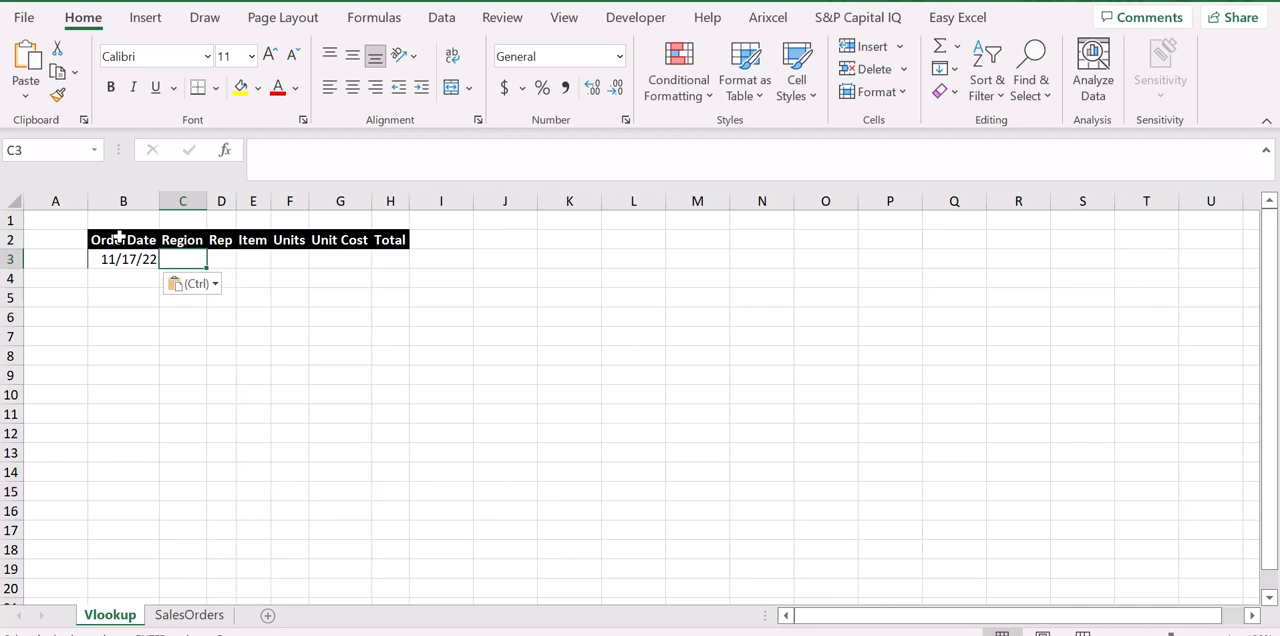
type("=")
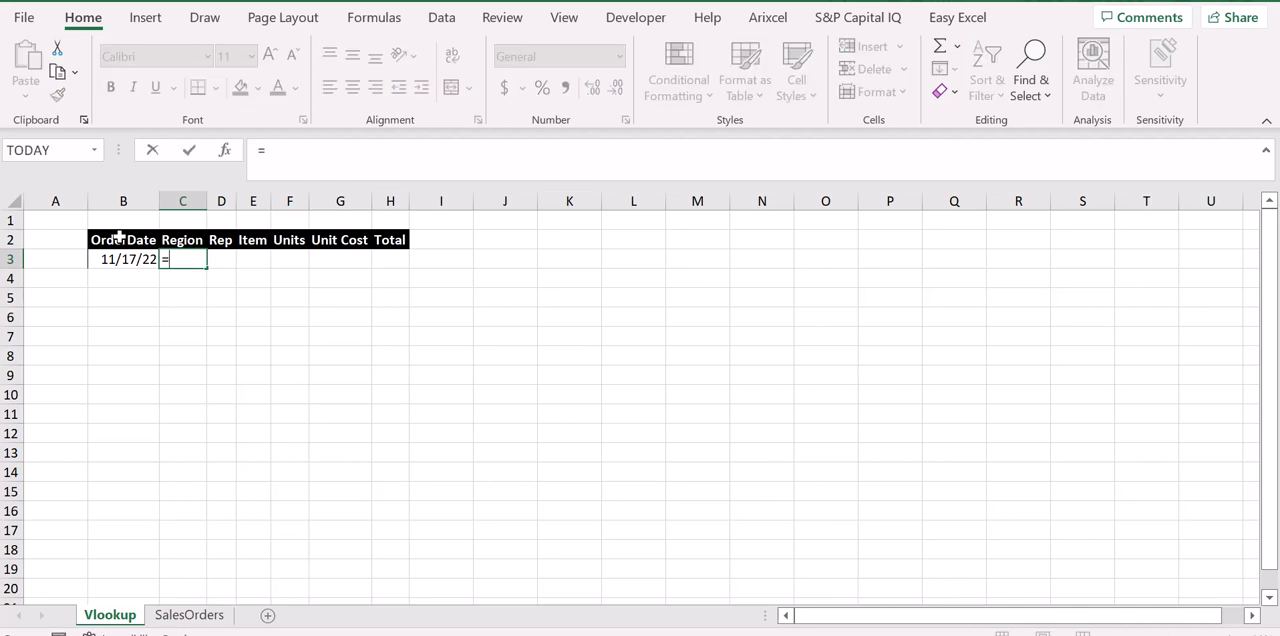
type("v")
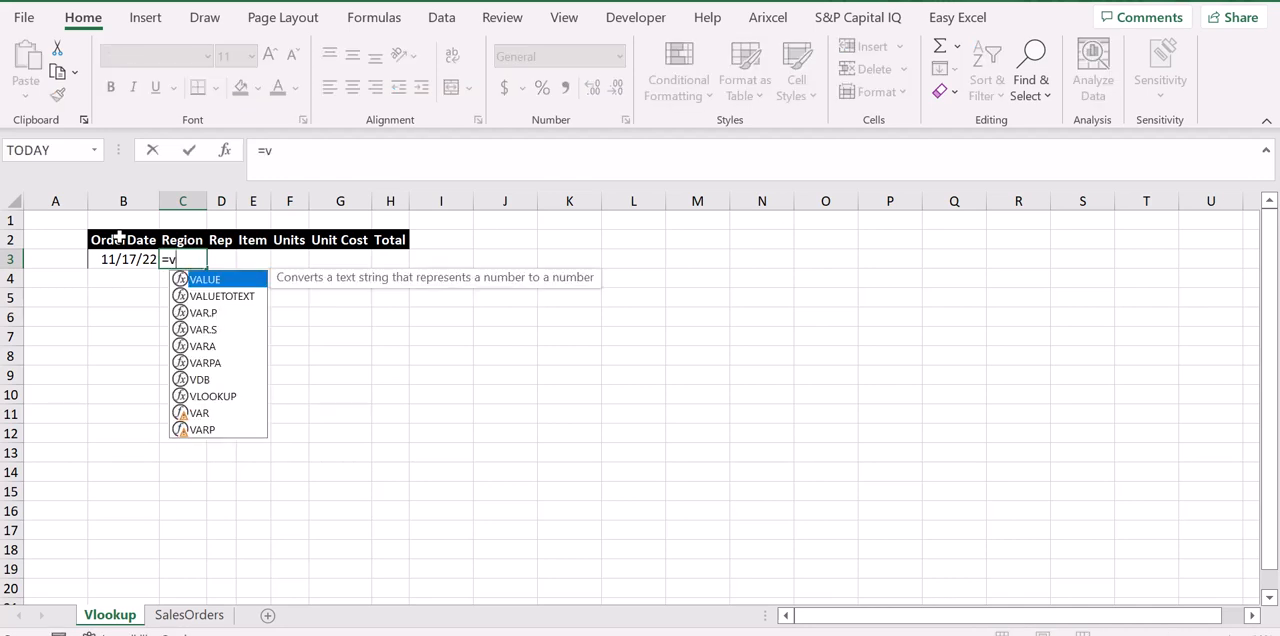
type("lookup")
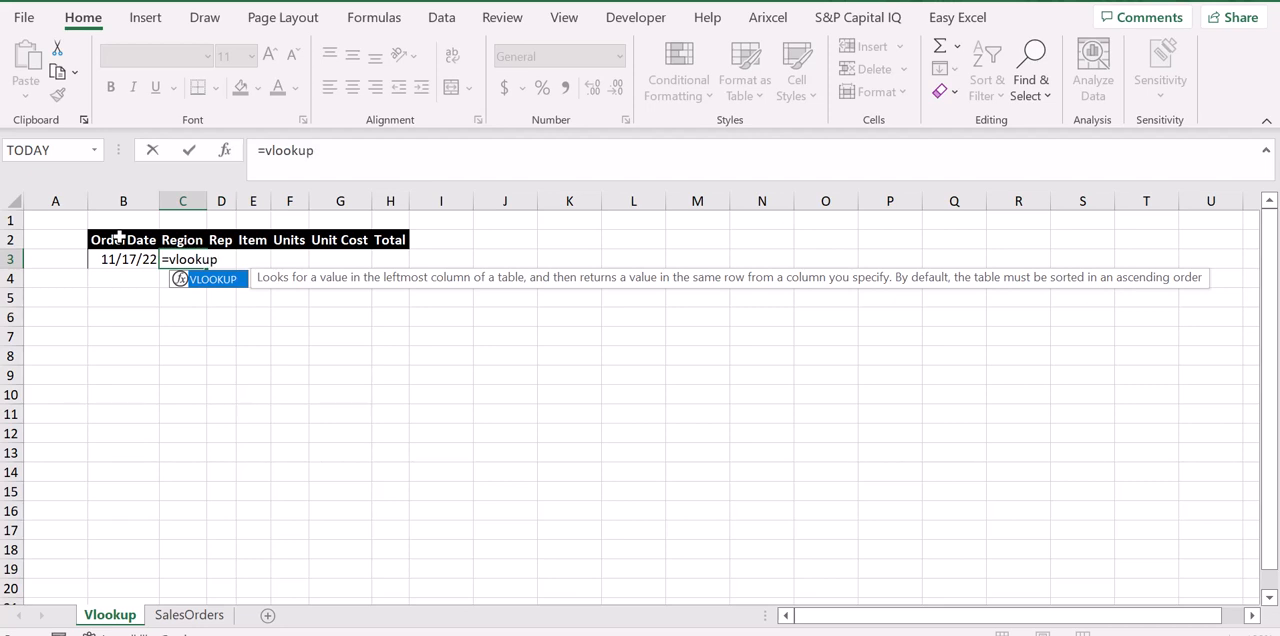
type("(")
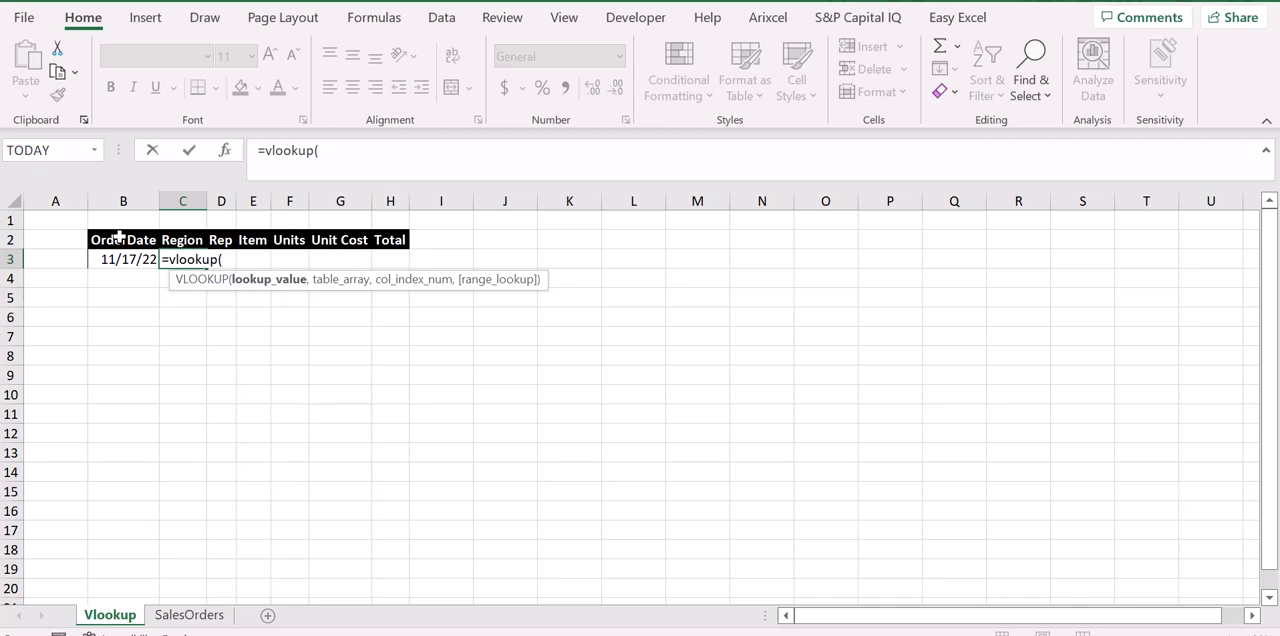
key("Left")
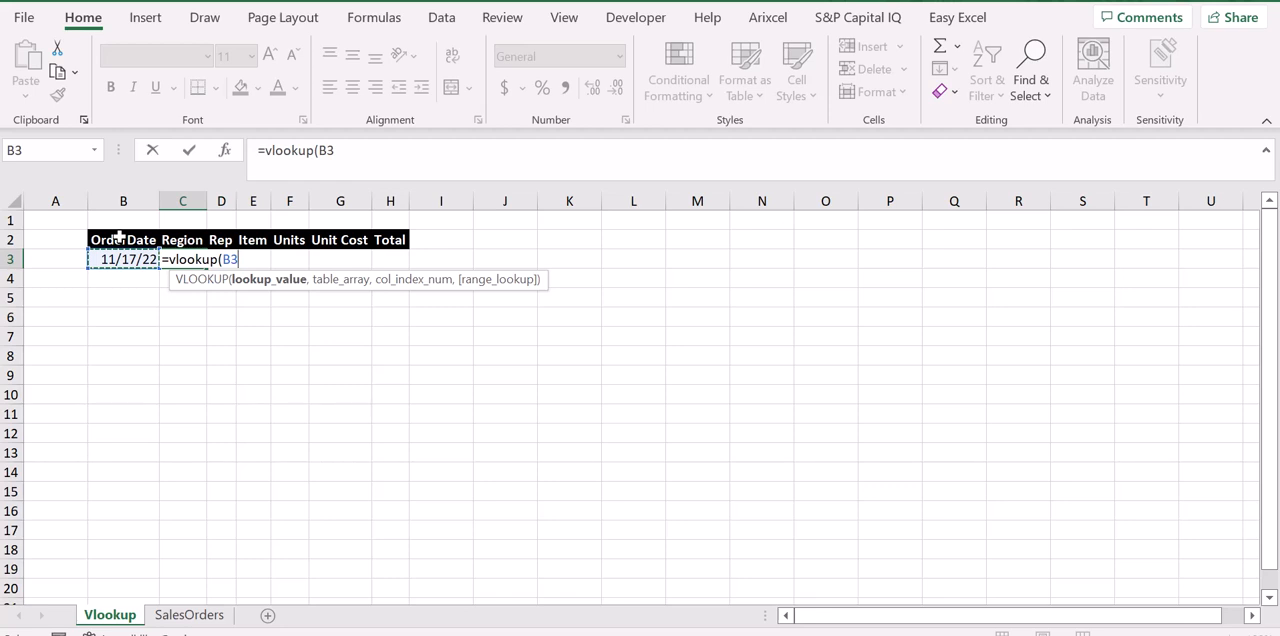
type(",")
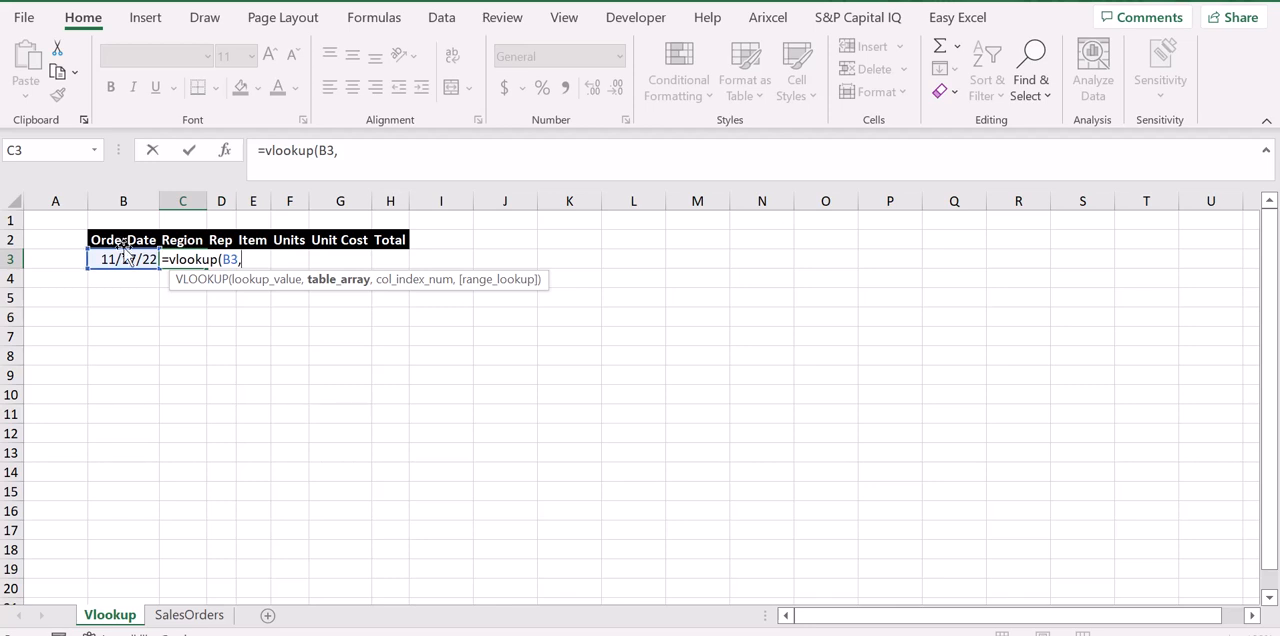
Set the VLOOKUP table array to the entire SalesOrders table including headers, Table1[#All].
key("ctrl+Page_Down")
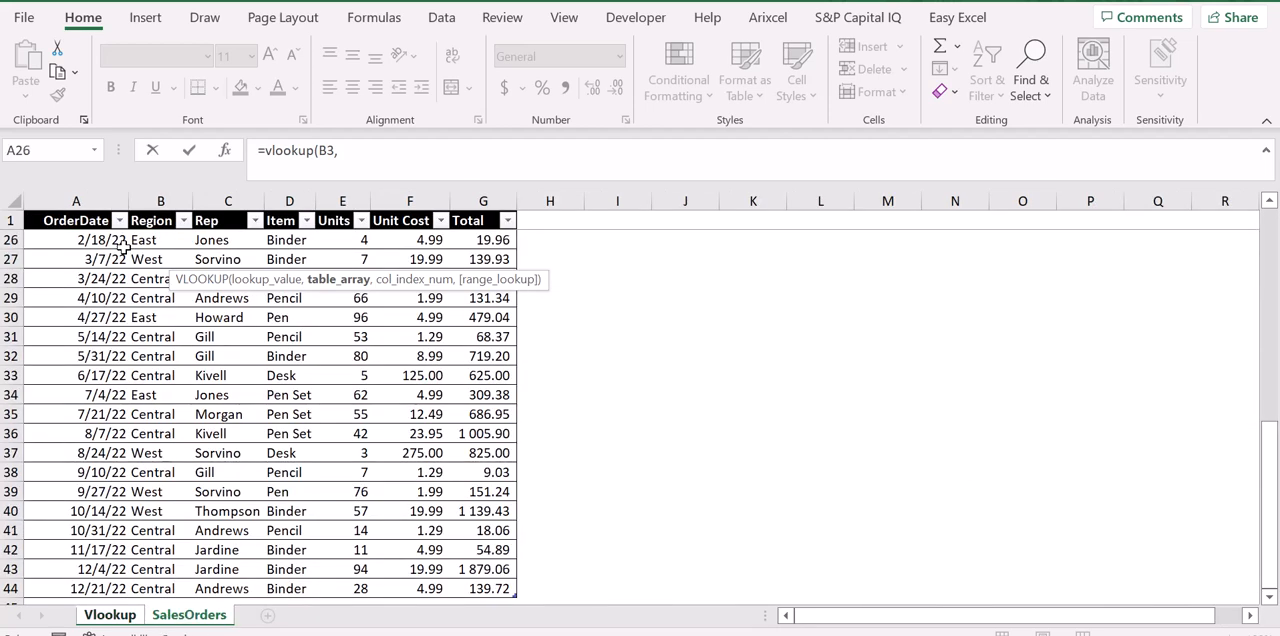
left_click(75, 219)
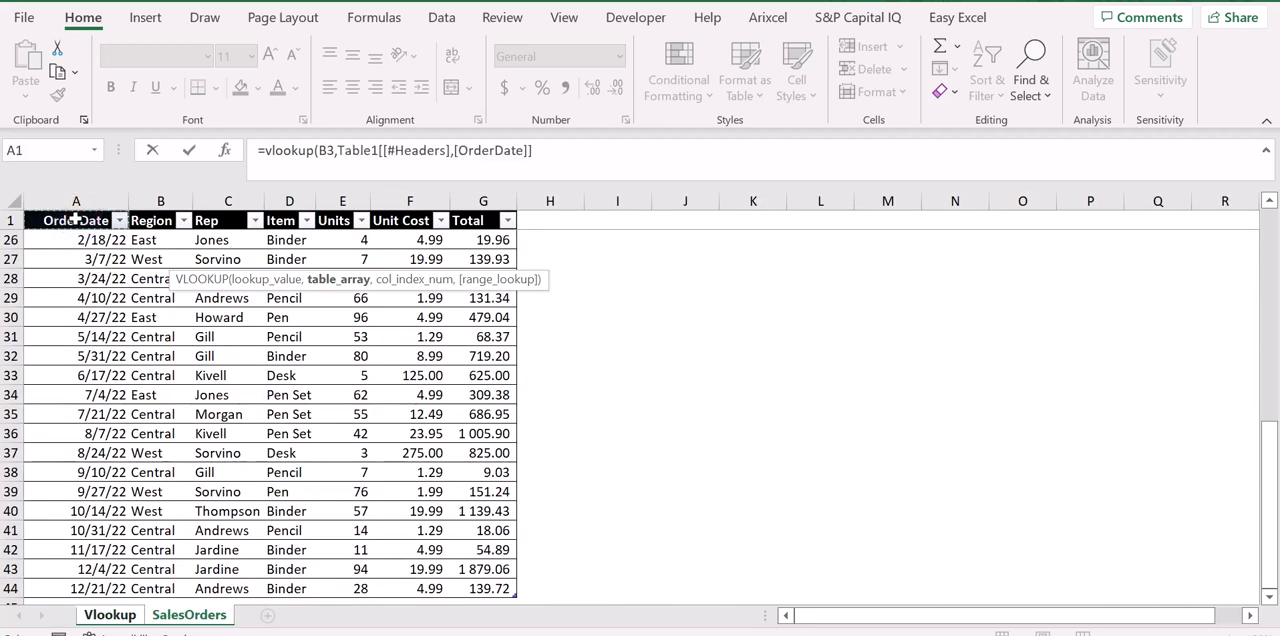
key("ctrl+shift+Right")
key("ctrl+shift+Down")
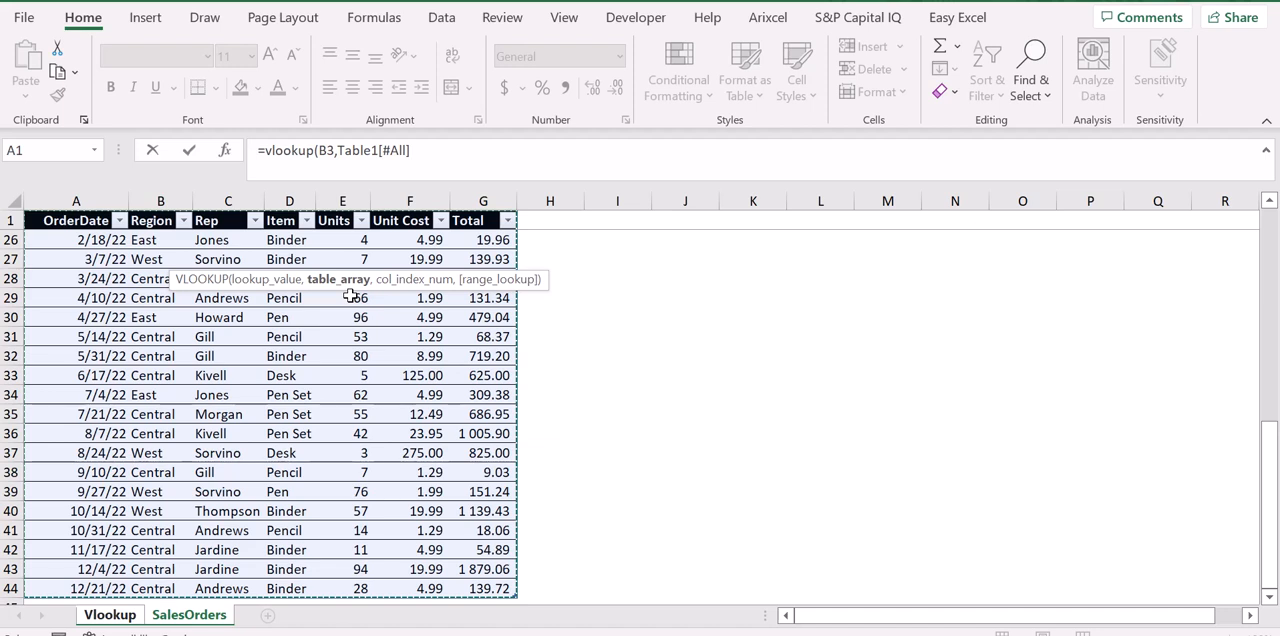
type(",")
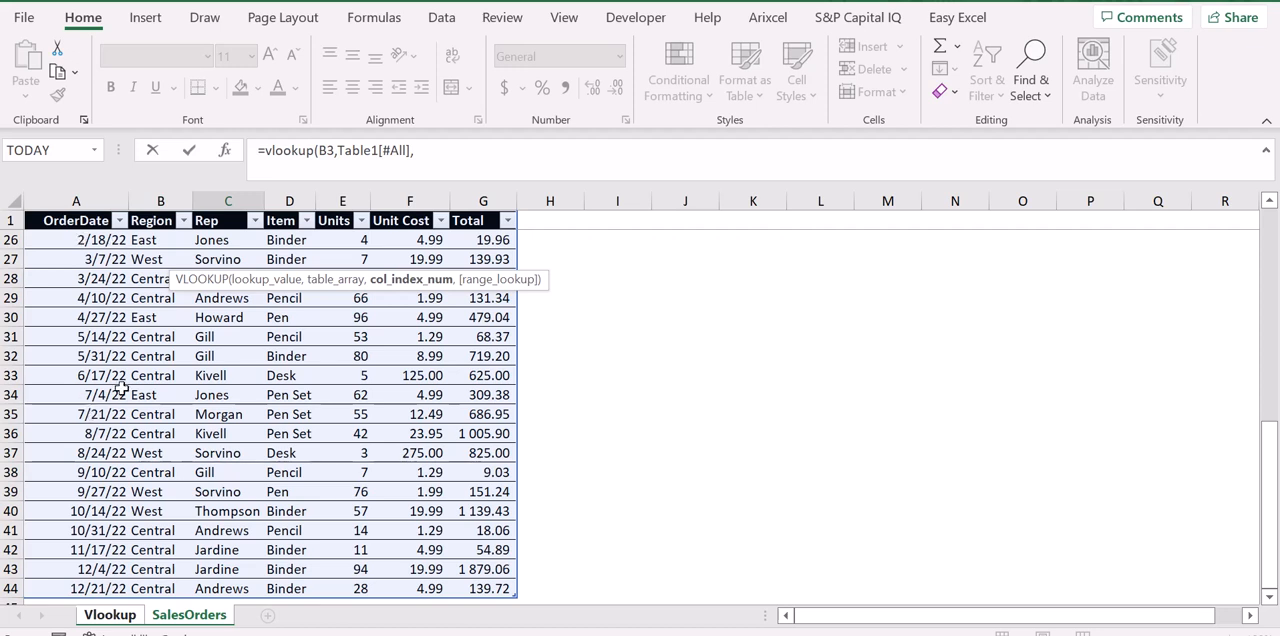
Set the VLOOKUP column index to 2, the position of Region in the SalesOrders table.
key("ctrl+Page_Up")
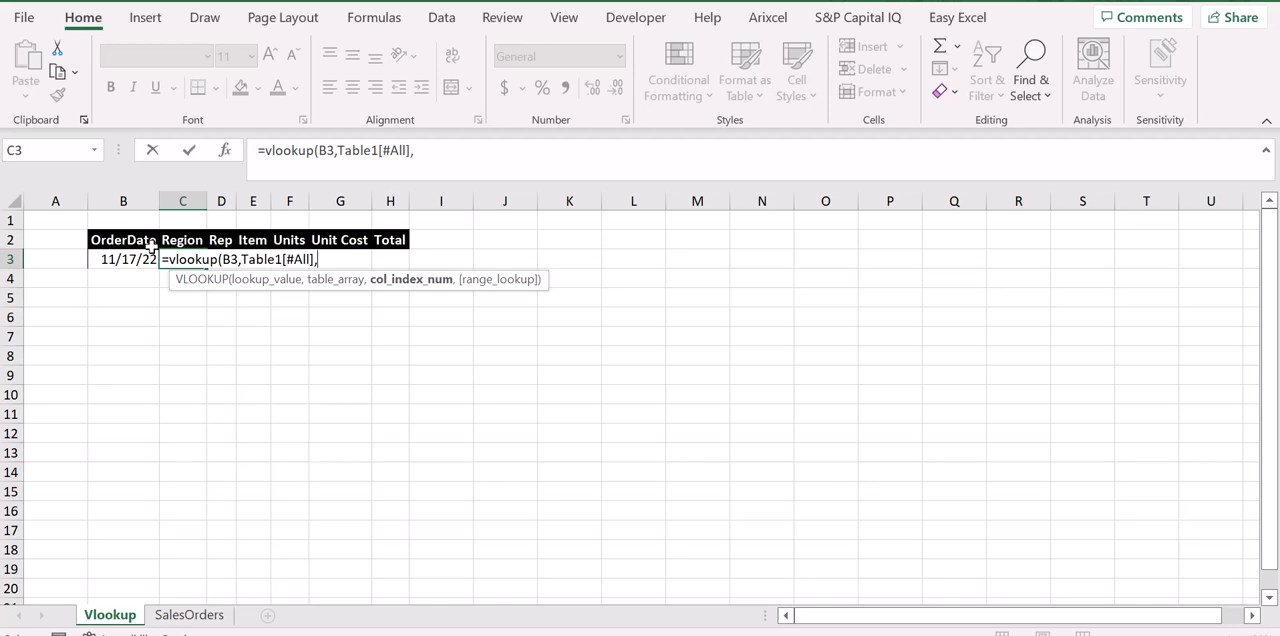
key("ctrl+Page_Down")
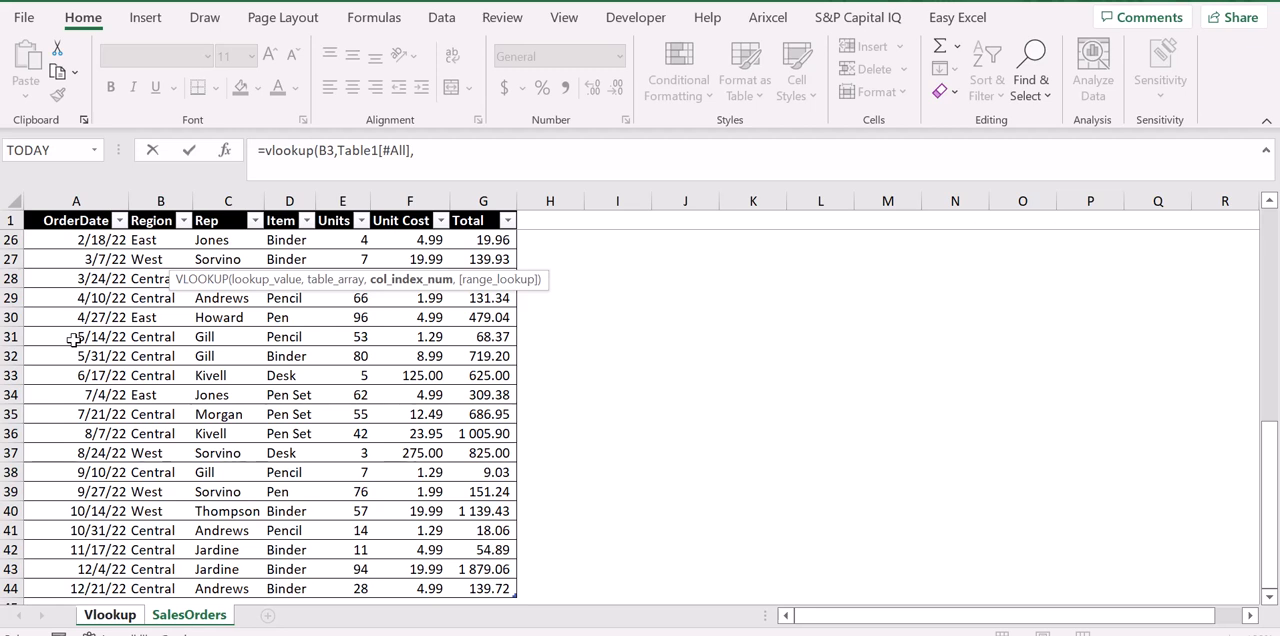
left_click(453, 152)
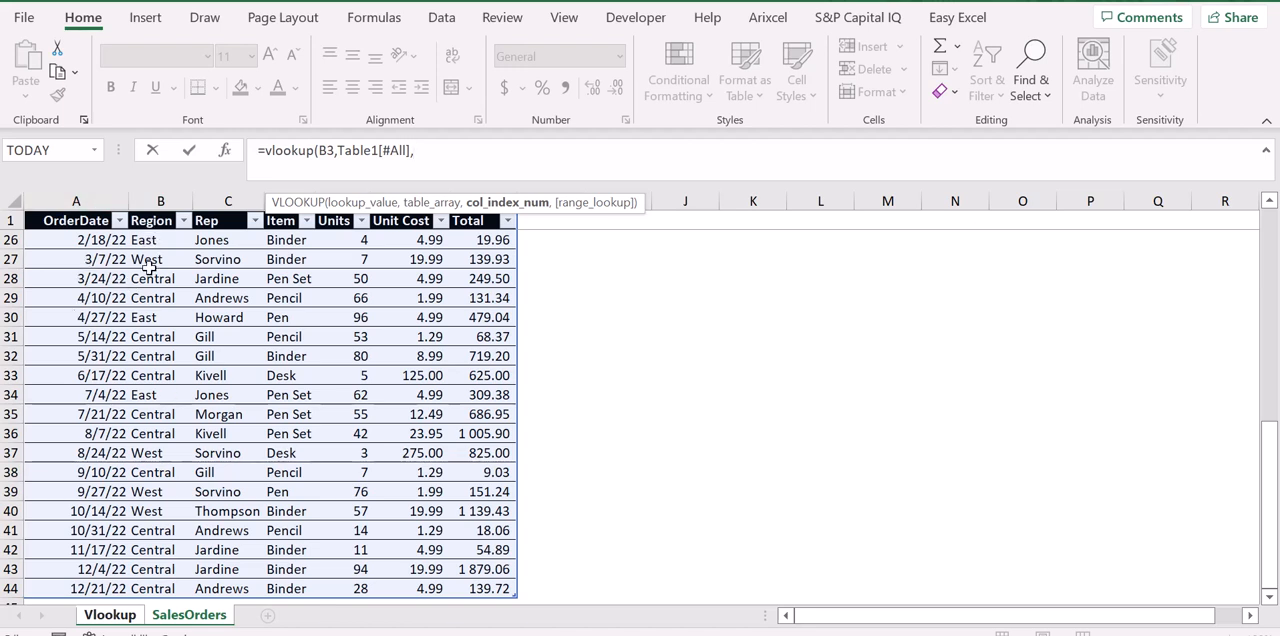
type("2")
key("ctrl+Page_Up")
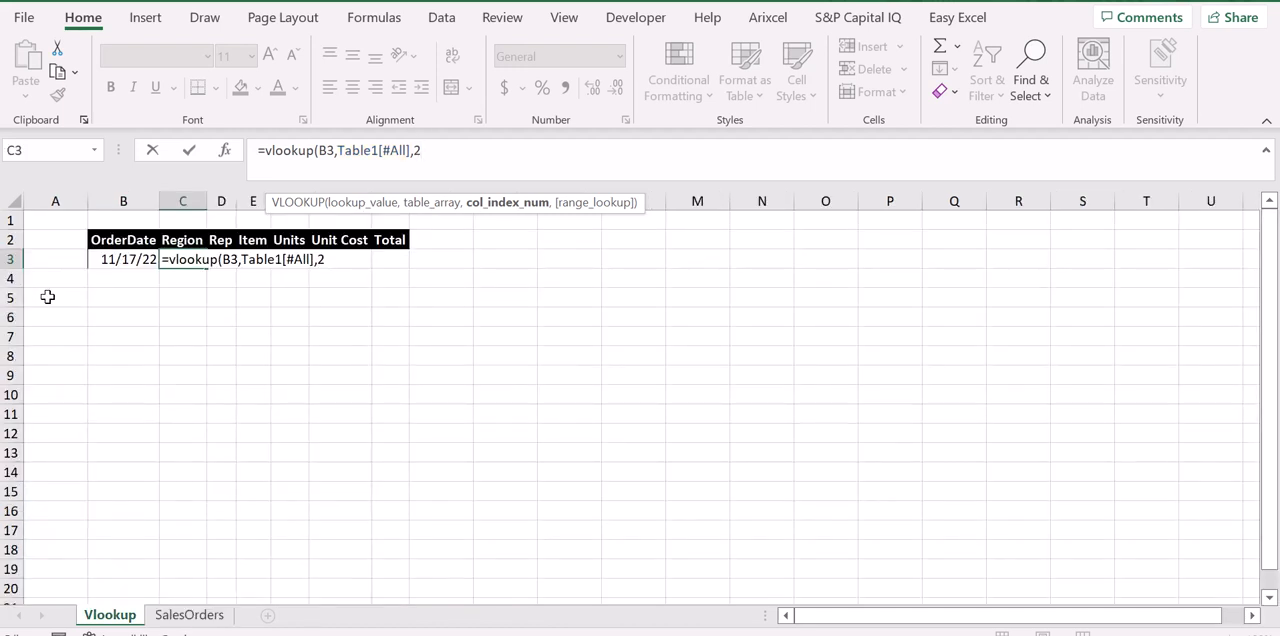
key("ctrl+Page_Down")
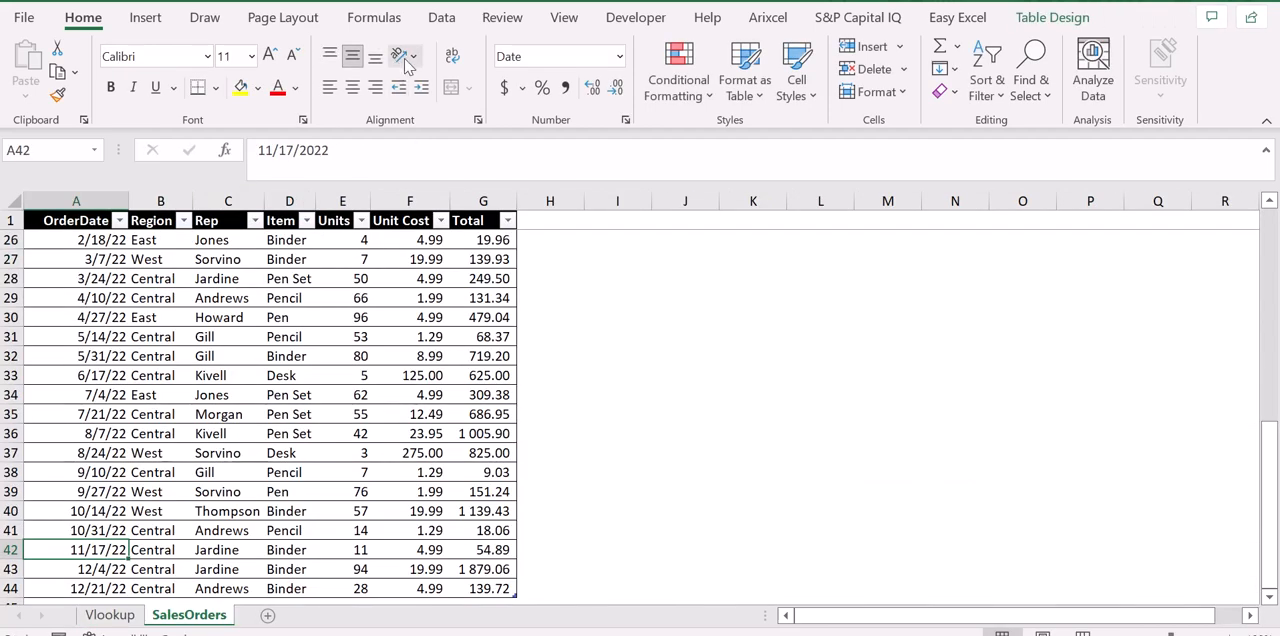
key("ctrl+Page_Up")
Add 0 as the exact-match range lookup argument to the Region formula in C3 and enter the formula.
left_click(478, 151)
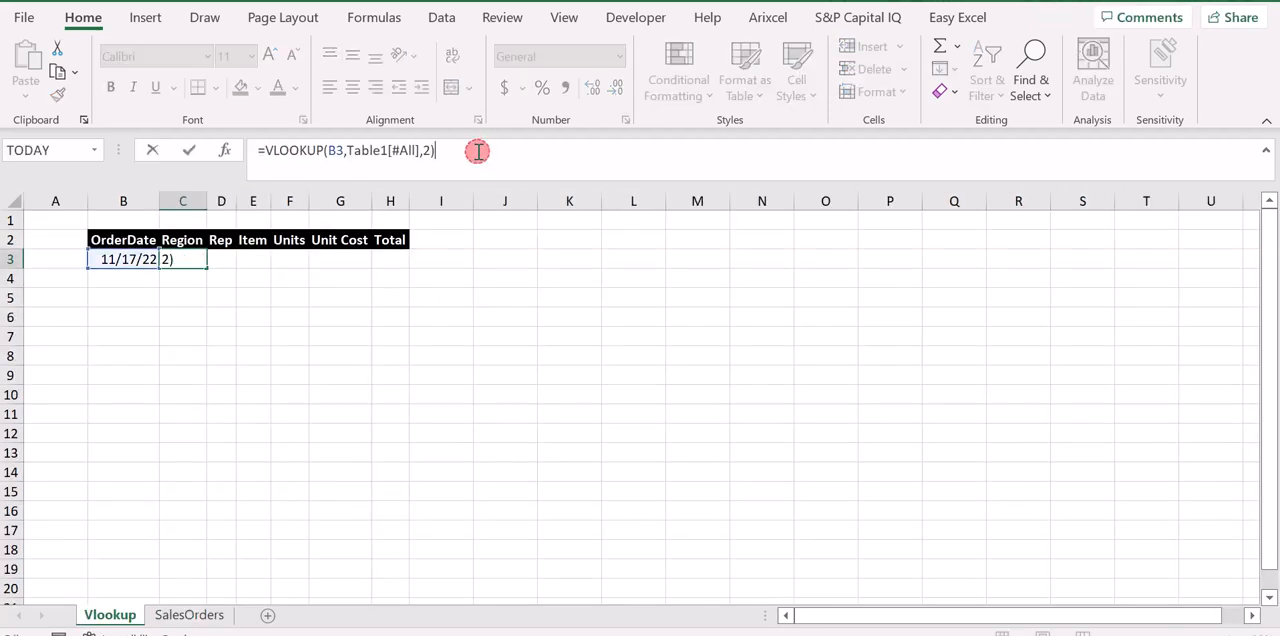
key("BackSpace")
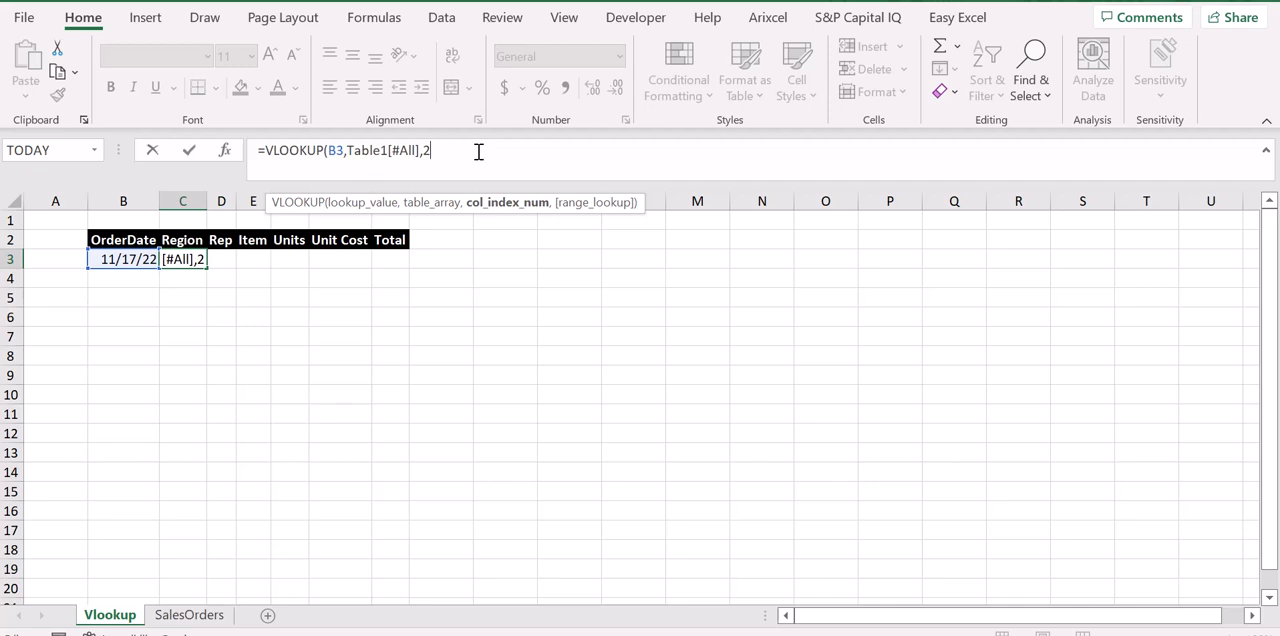
type(",")
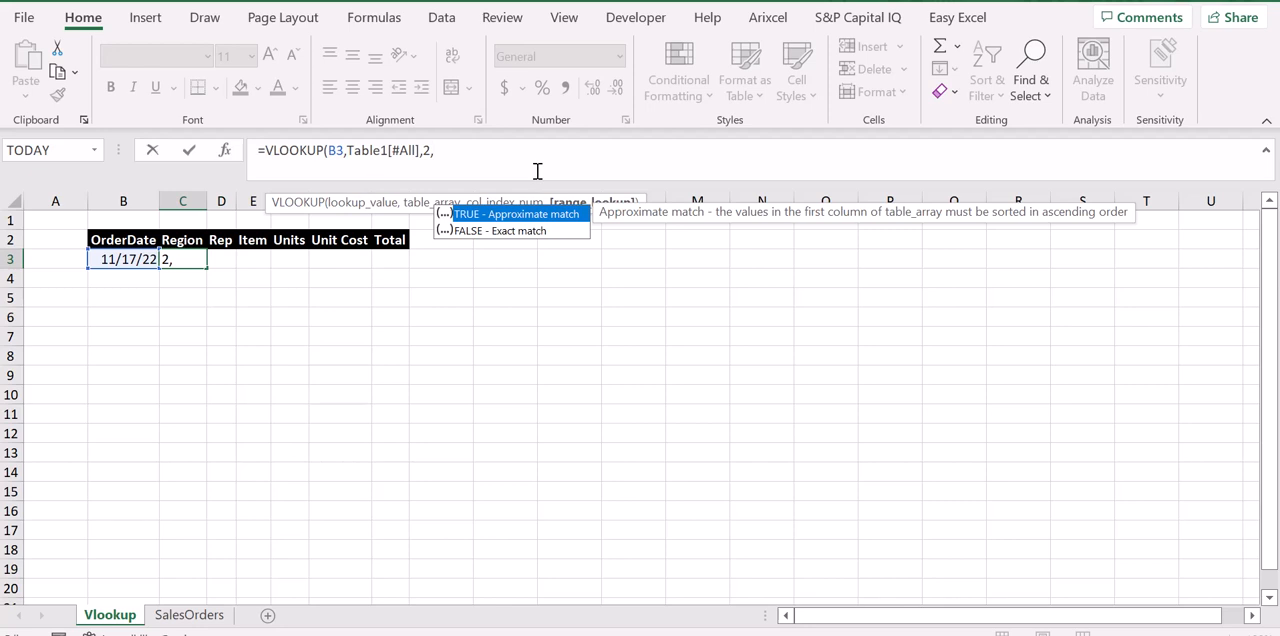
type("0)")
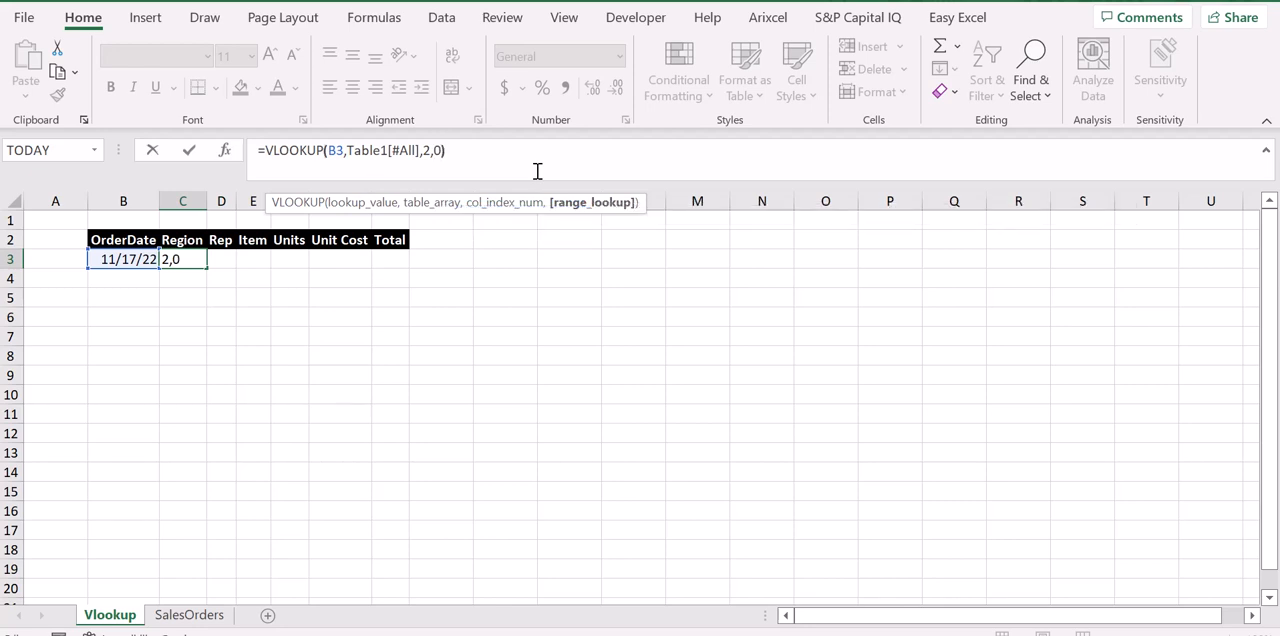
key("Return")
key("Up")
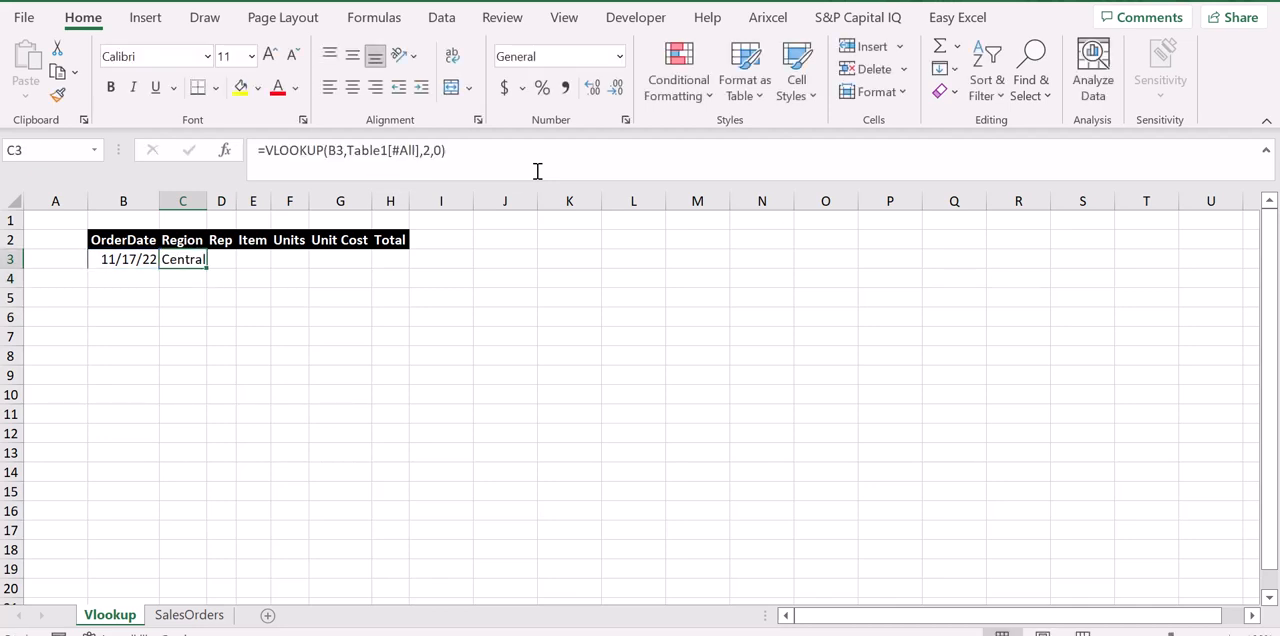
AutoFit all column widths on the Vlookup sheet.
key("ctrl+space")
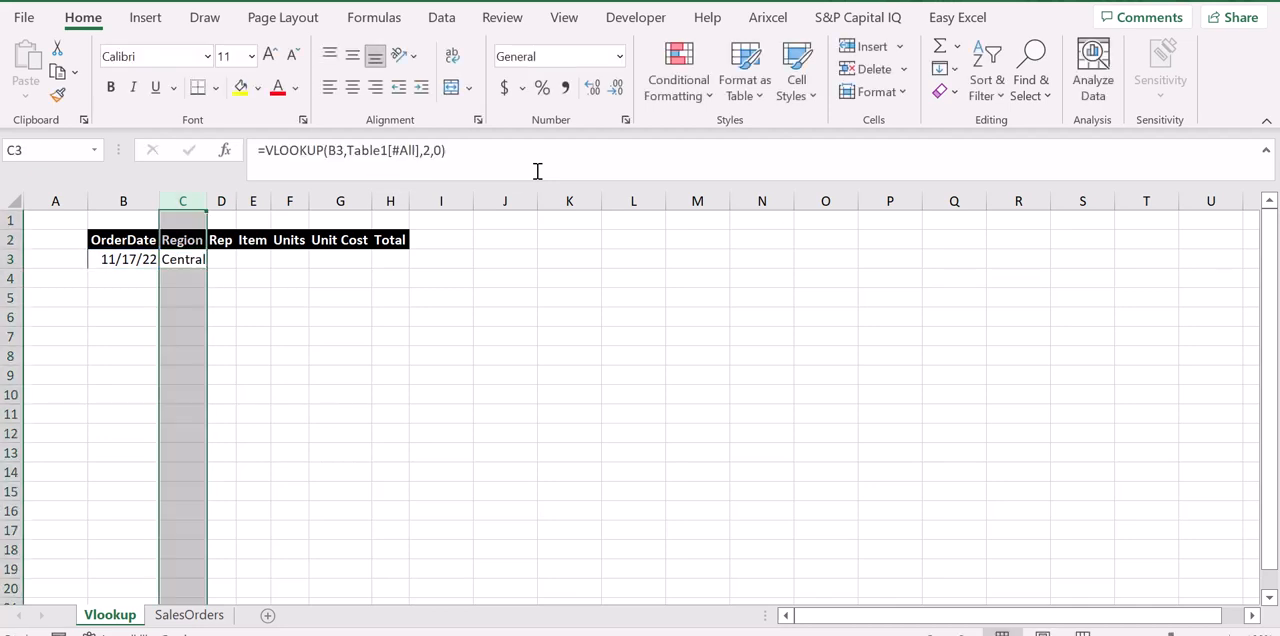
key("shift+space")
key("alt+h")
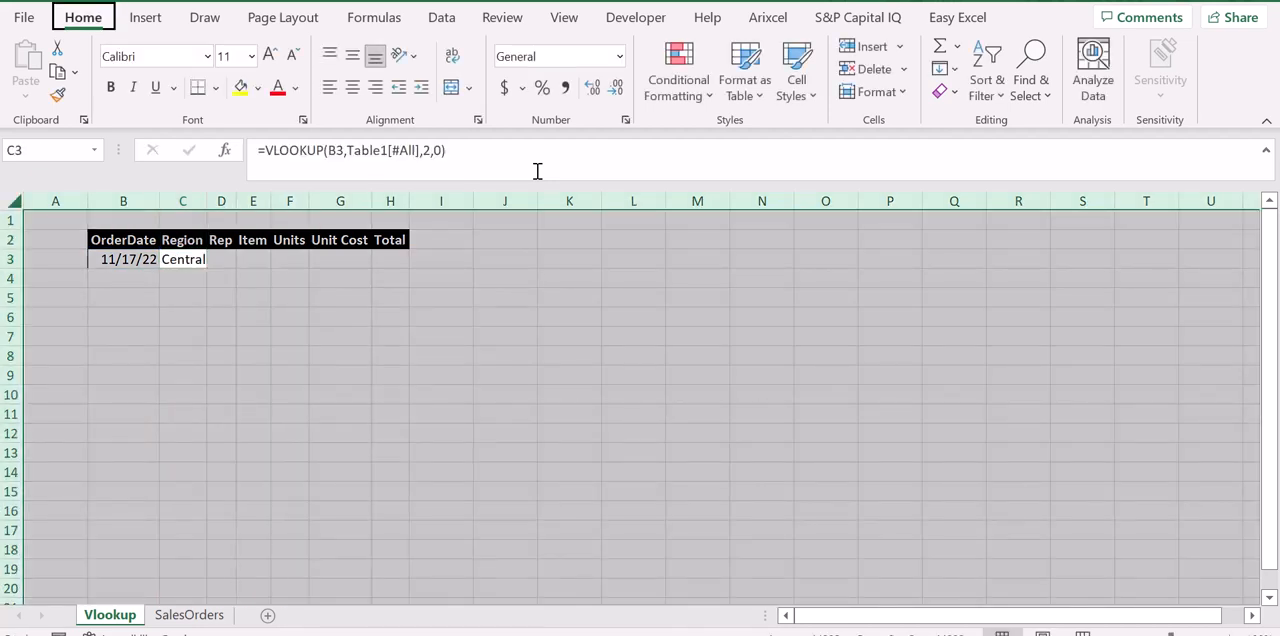
key("o")
key("i")
key("Left")
key("Right")
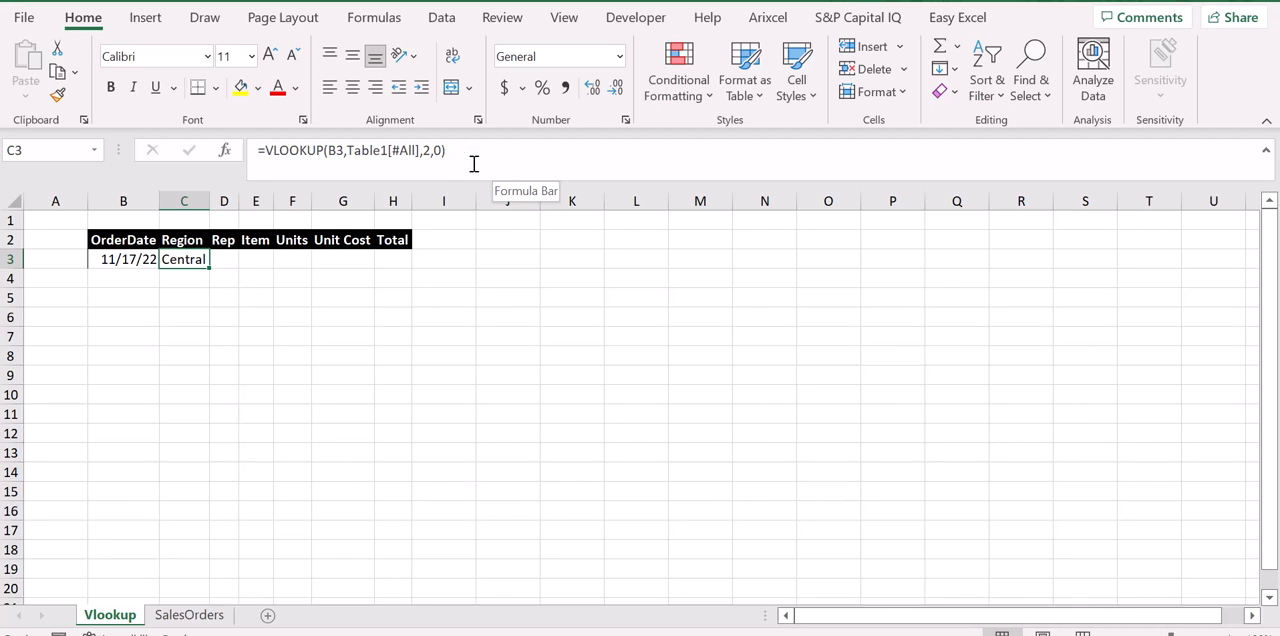
Examine the lookup value and table array arguments of the Region formula in C3 and the empty fields from Rep to Total.
left_click(336, 150)
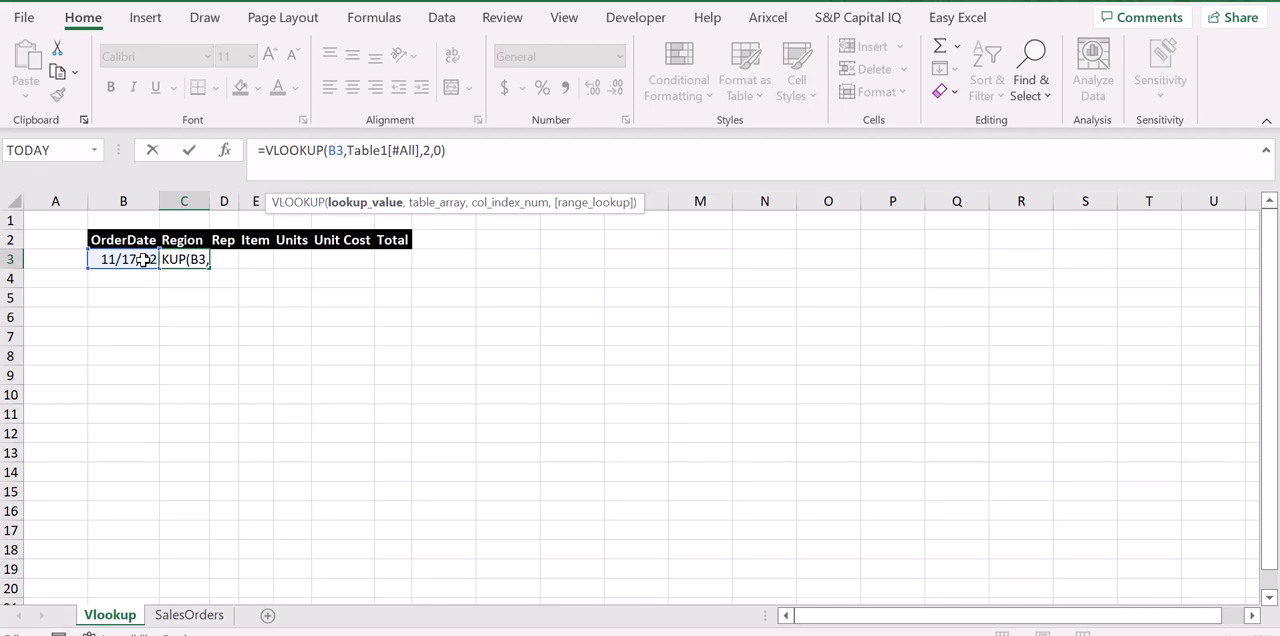
key("ctrl+Return")
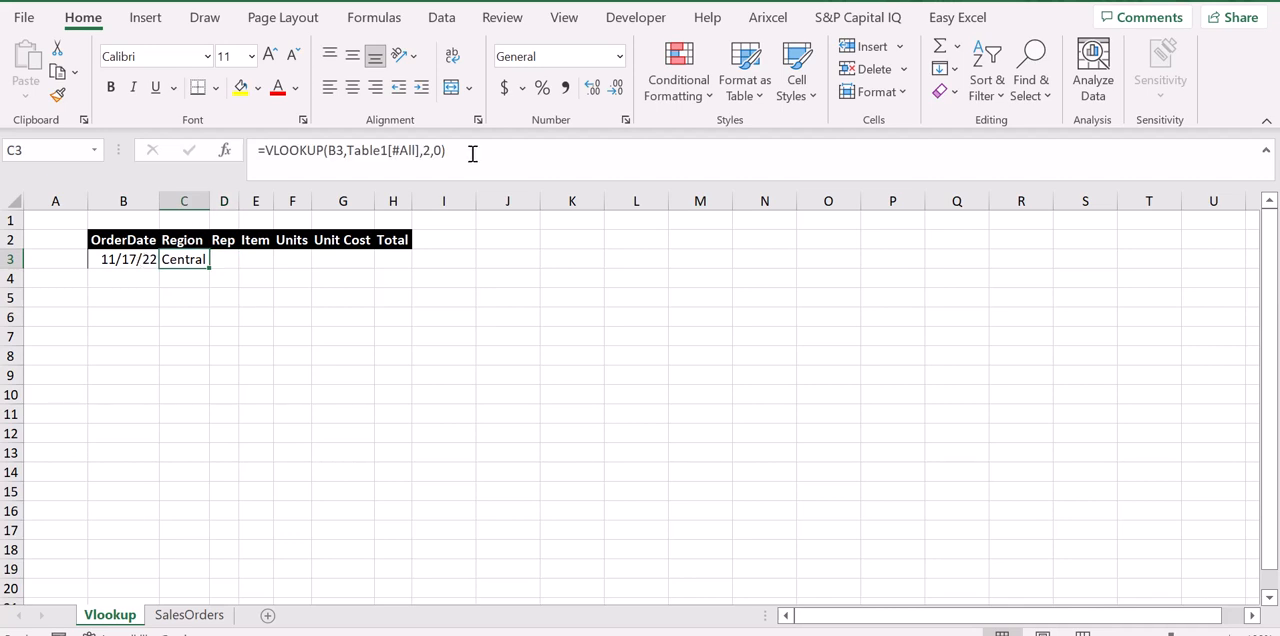
left_click(372, 152)
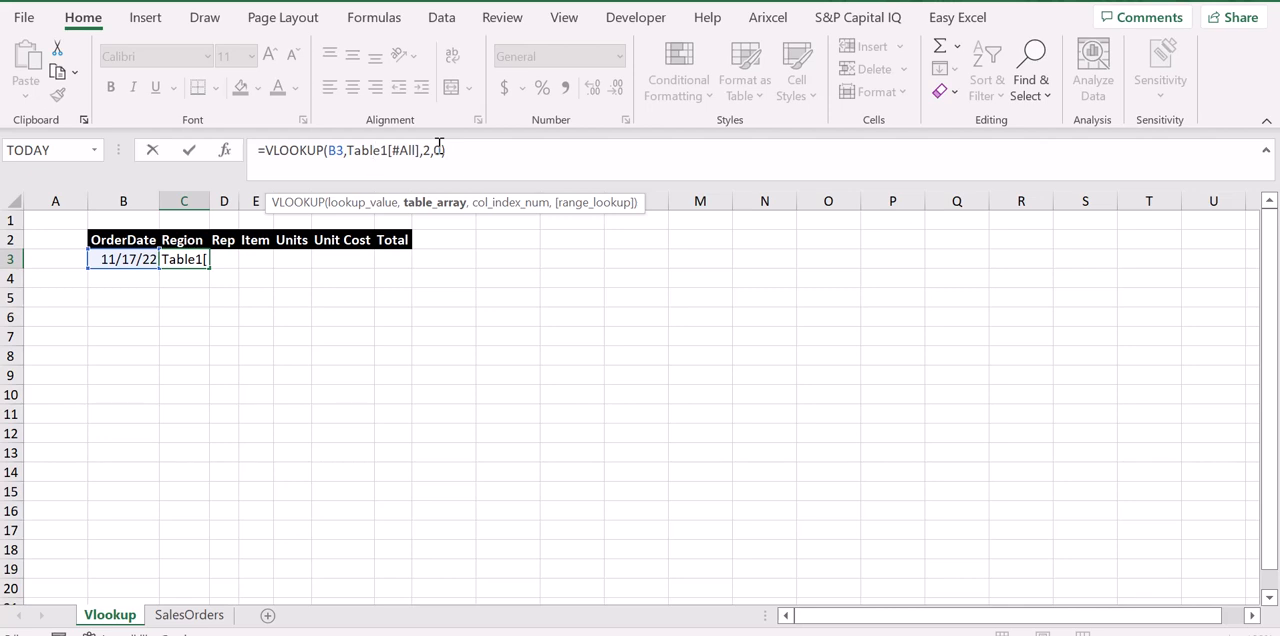
key("ctrl+Return")
key("Up")
key("Down")
key("Right")
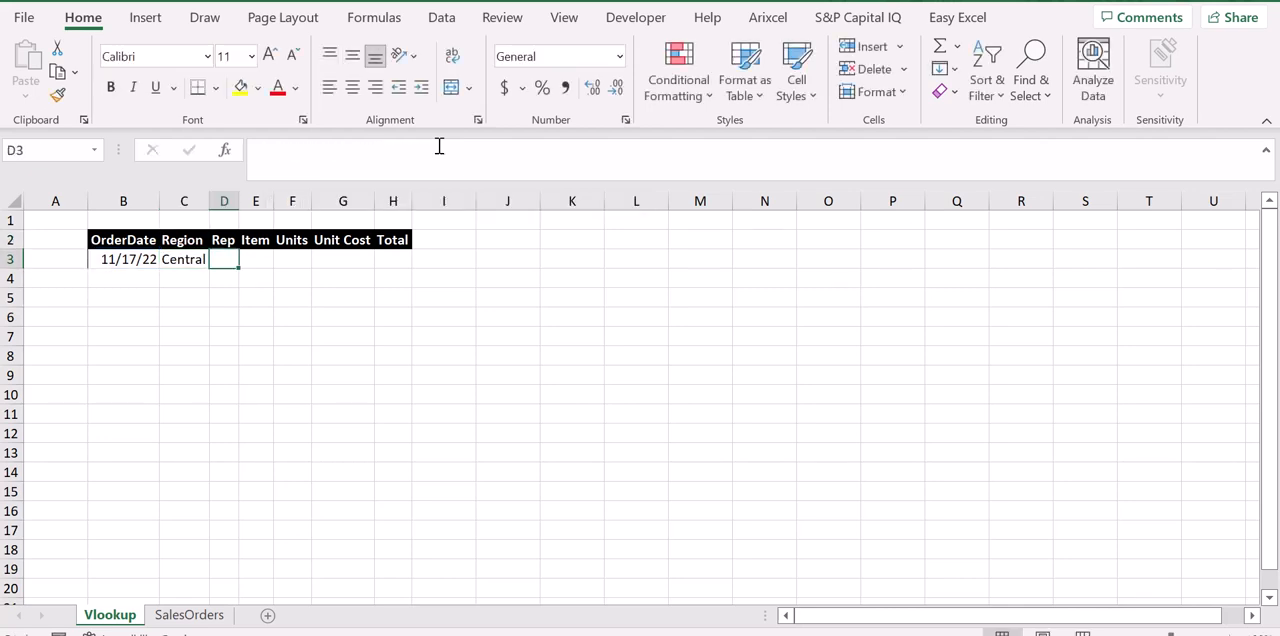
key("Right")
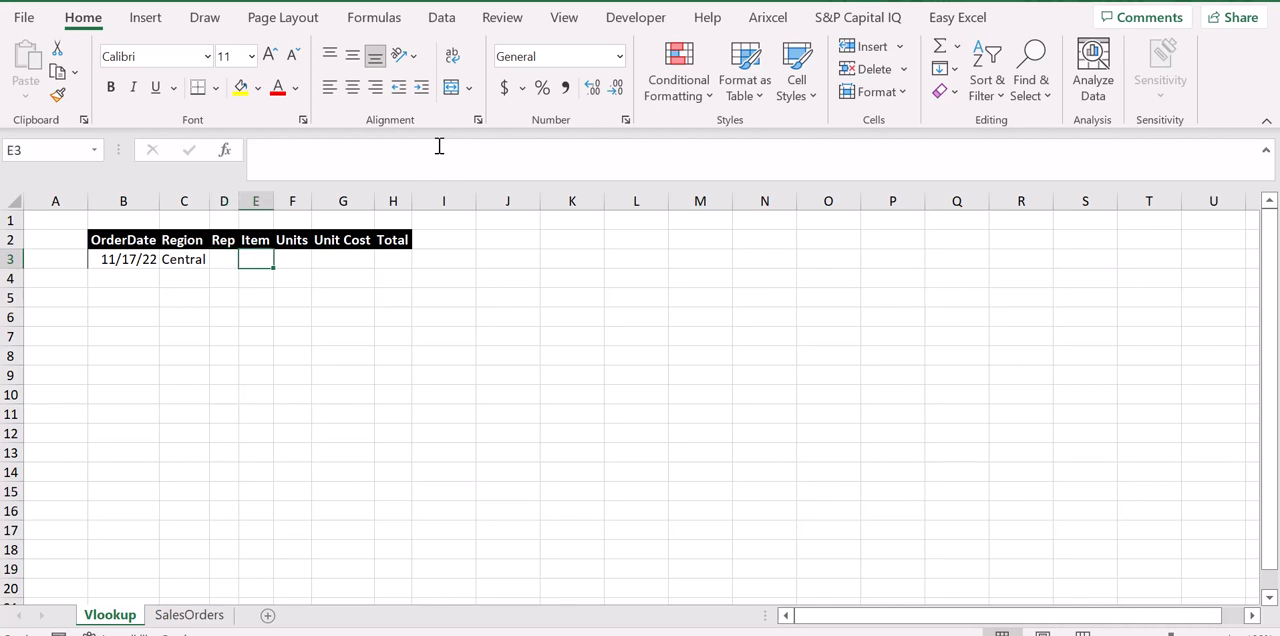
key("Right")
key("Right")
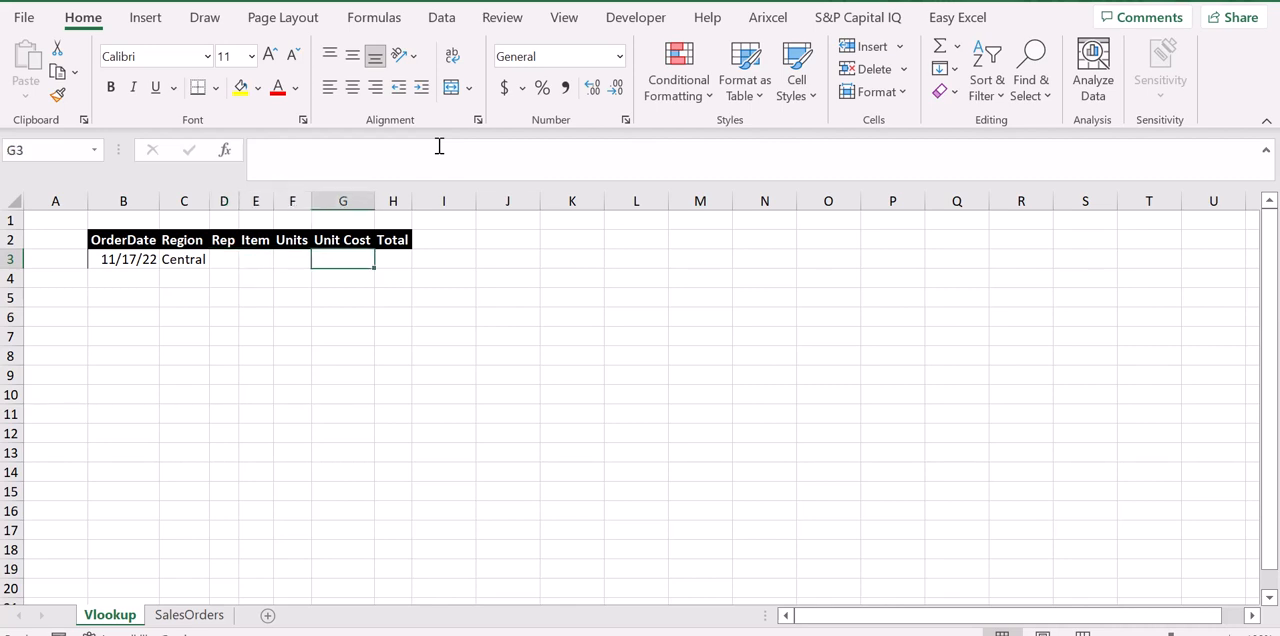
key("Right")
key("Left")
key("Left")
key("Left")
key("Left")
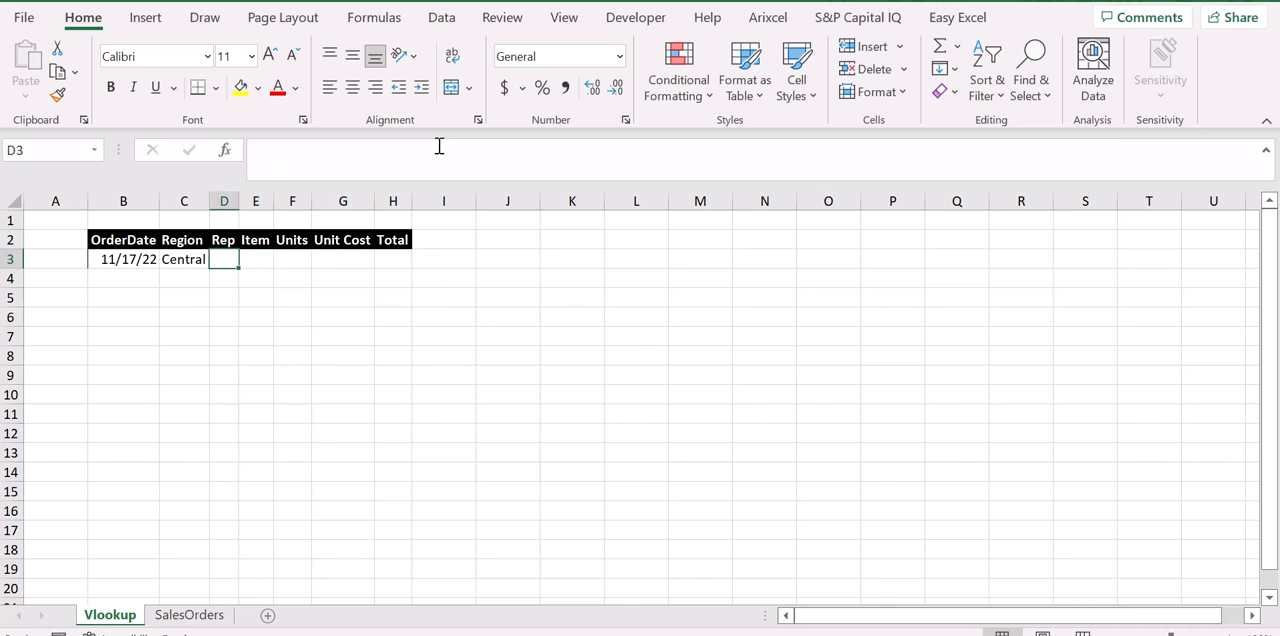
key("Right")
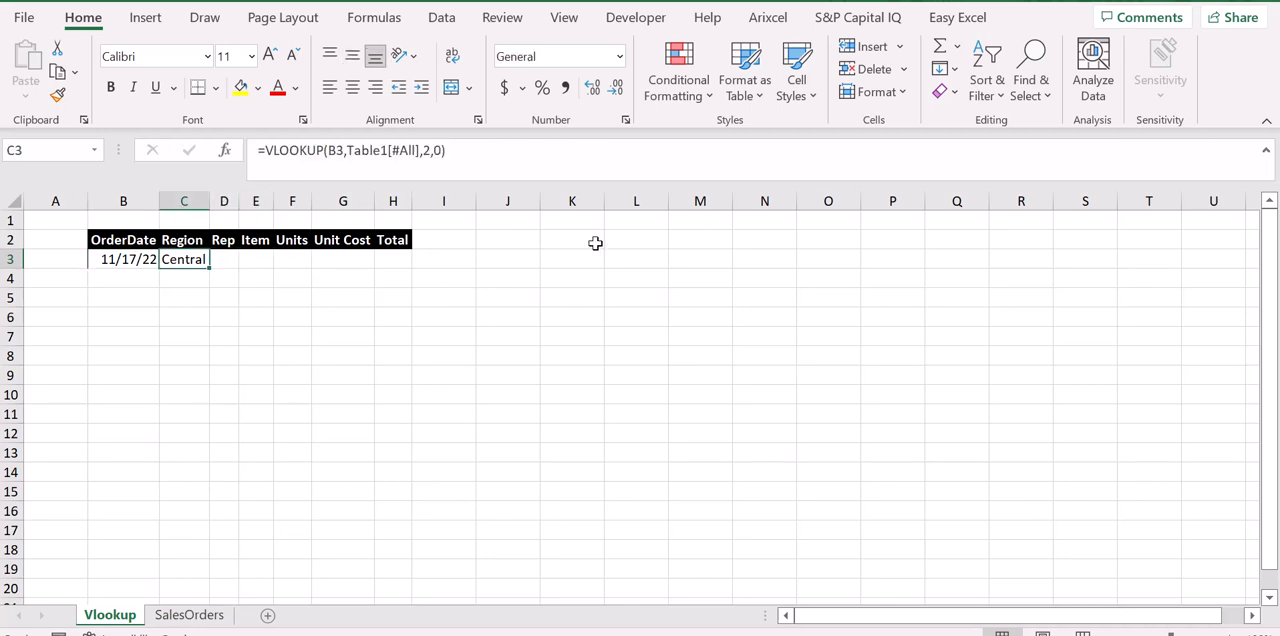
Copy the full text of the VLOOKUP formula in the Region cell C3.
left_click_drag(499, 158, 245, 148)
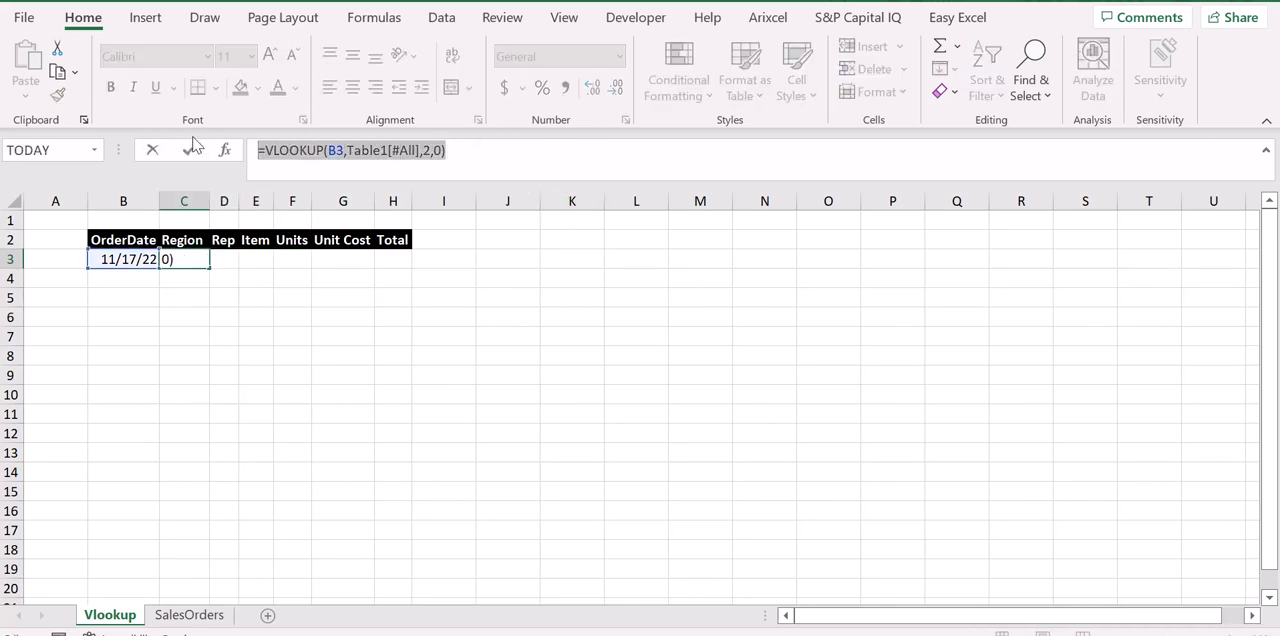
key("Return")
key("Up")
Paste the copied VLOOKUP formula into the Rep cell D3 and set its column index to 3.
key("Right")
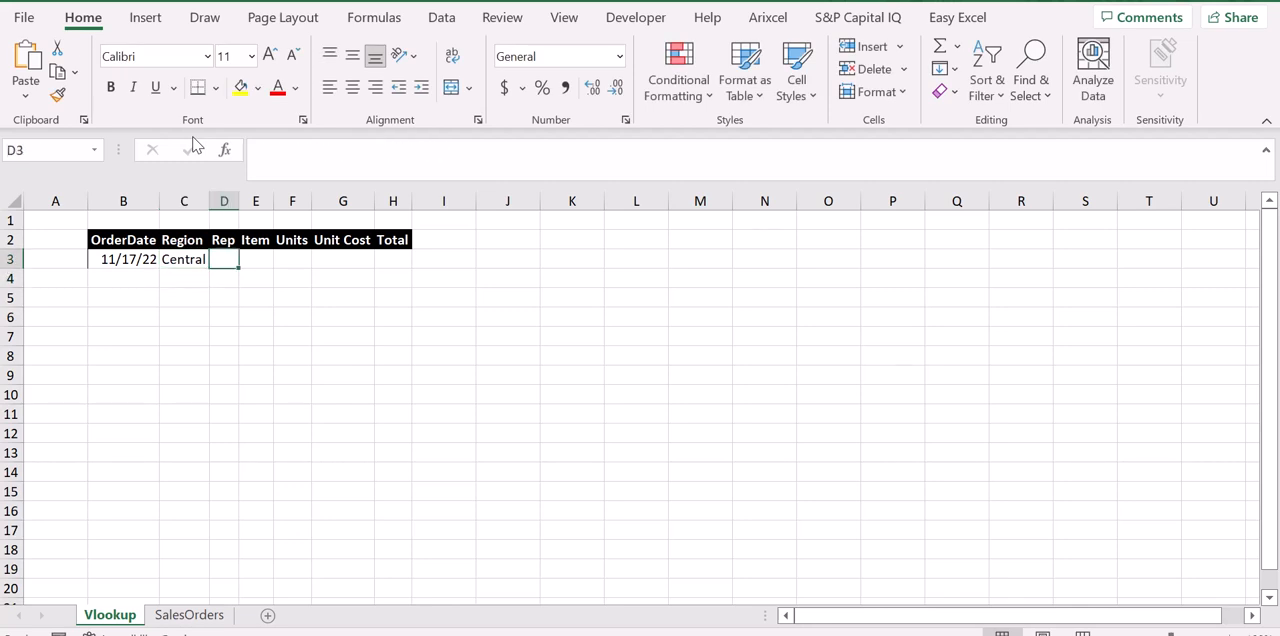
left_click(309, 143)
type("=VLOOKUP(B3,Table1[#All],2,0)")
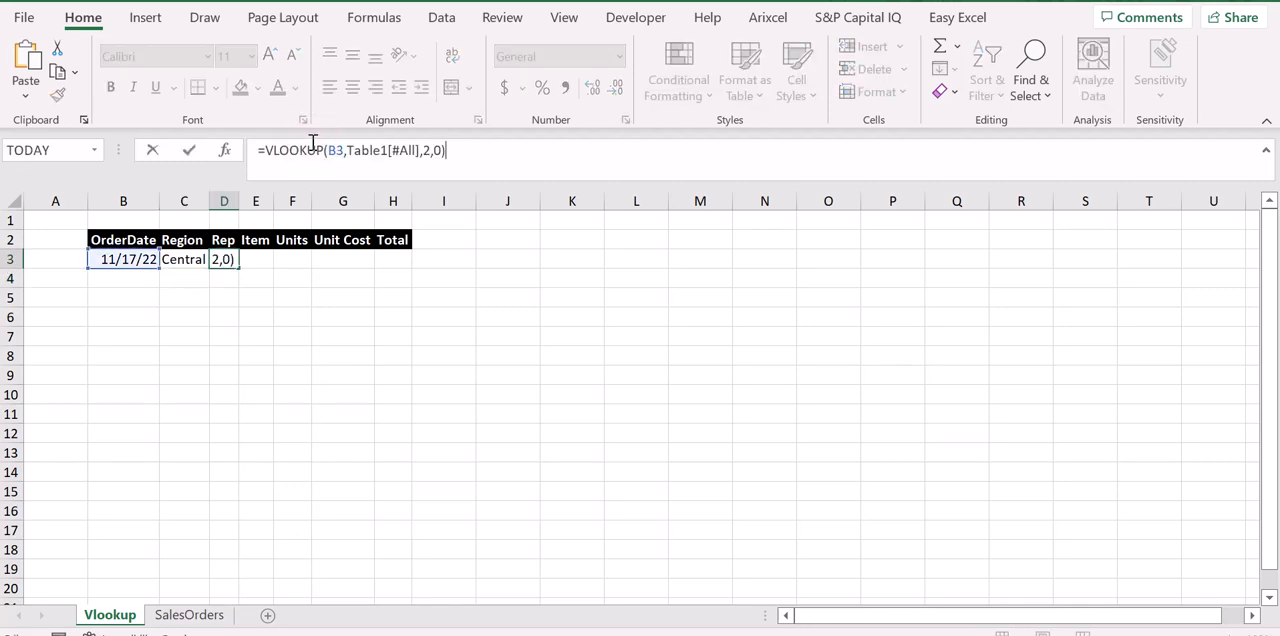
left_click(427, 152)
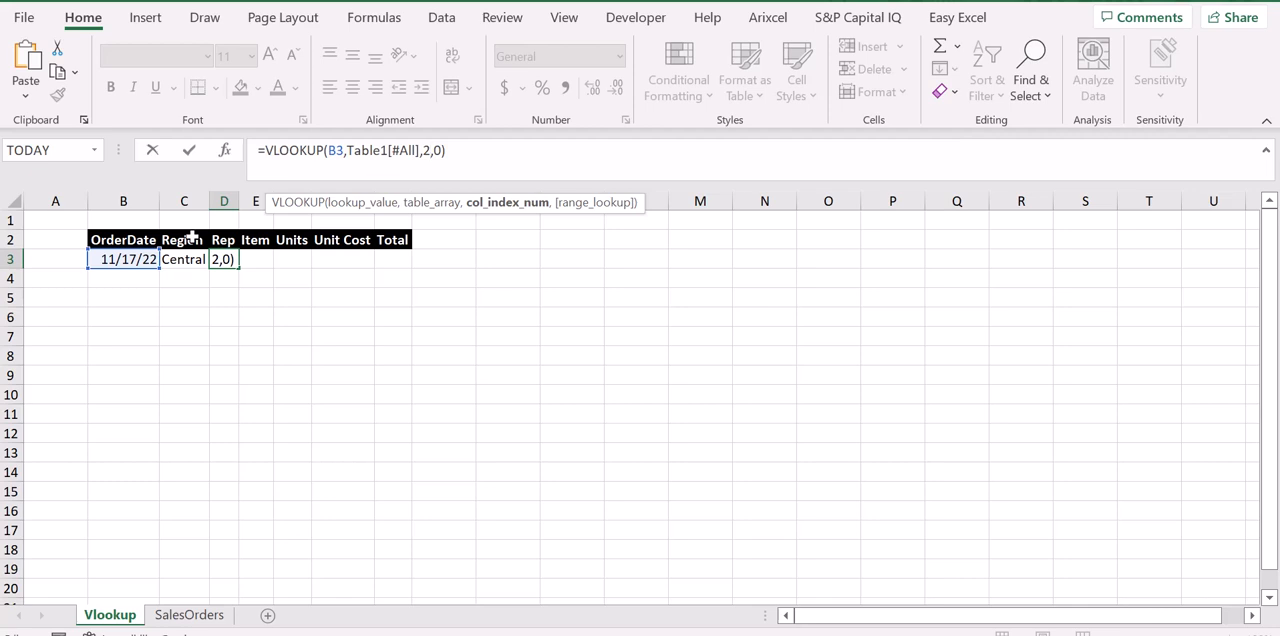
key("BackSpace")
type("3")
key("Return")
key("Up")
Paste the copied VLOOKUP formula into the Item cell E3 and set its column index to 4.
key("Right")
left_click(397, 168)
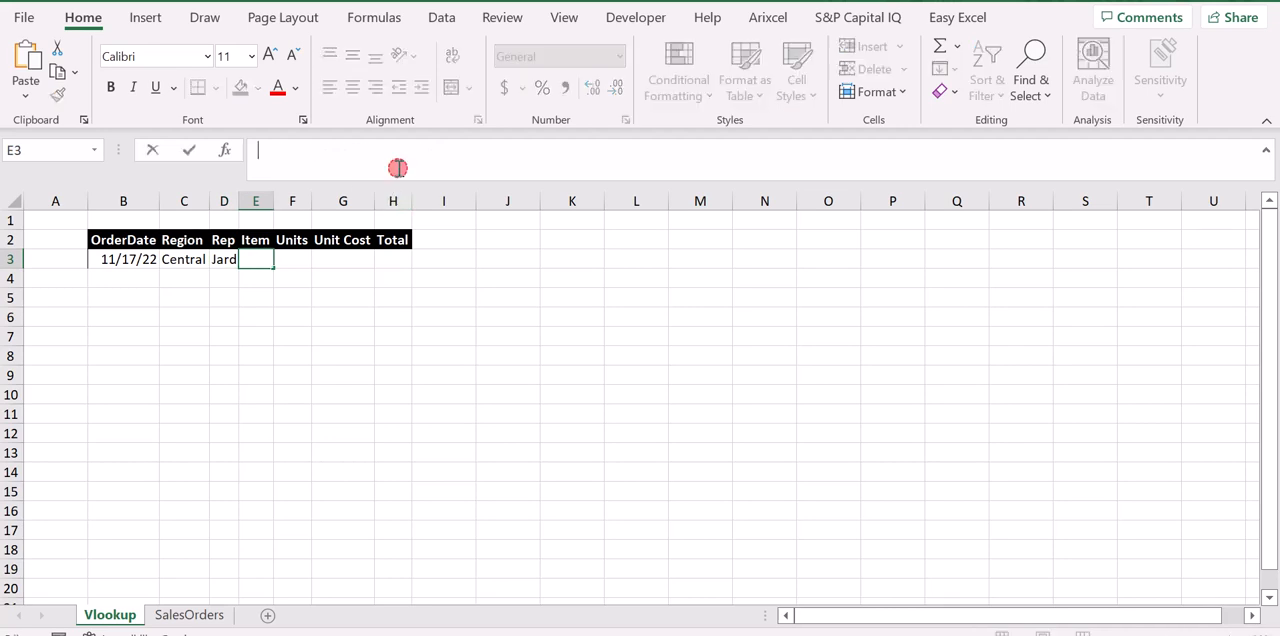
type("=VLOOKUP(B3,Table1[#All],2,0)")
left_click(428, 152)
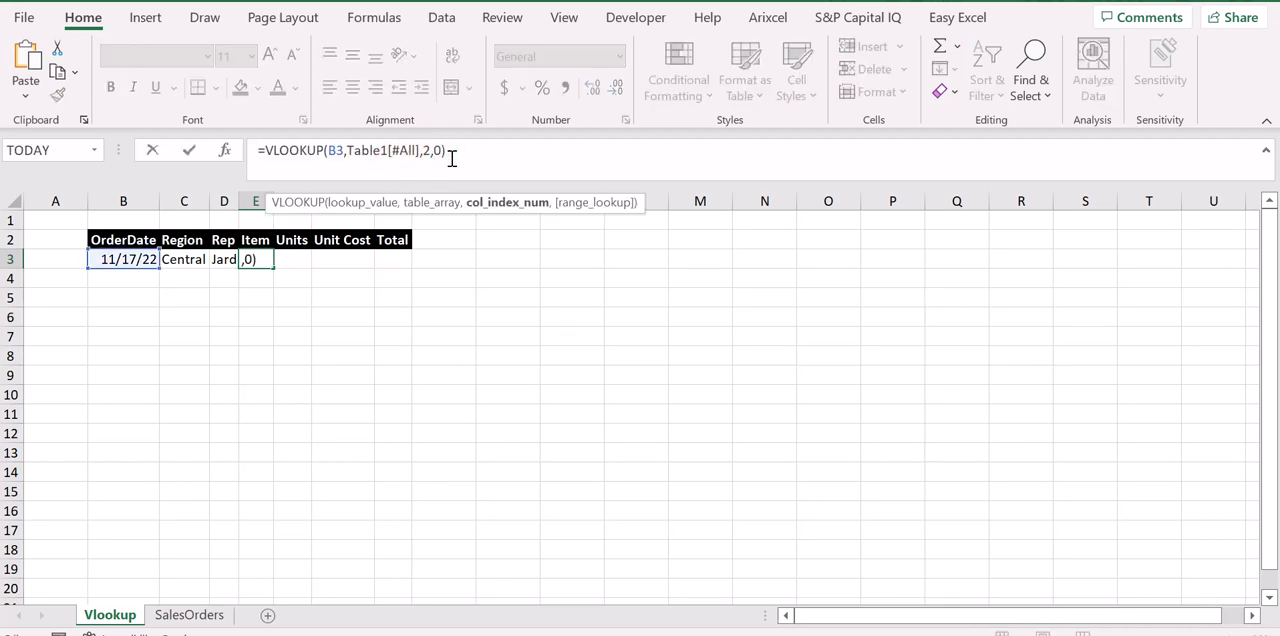
key("BackSpace")
type("4")
key("Return")
key("Up")
Paste the copied VLOOKUP formula into the Units cell F3 and set its column index to 5.
key("Right")
left_click(452, 158)
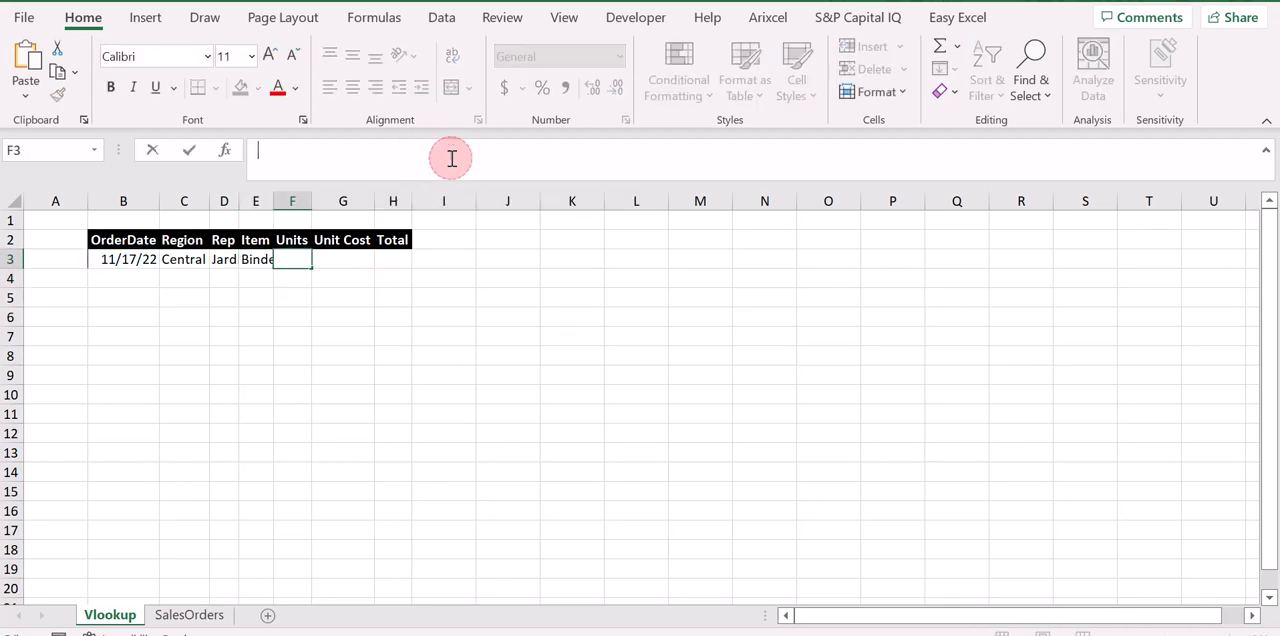
type("=VLOOKUP(B3,Table1[#All],2,0)")
left_click(429, 150)
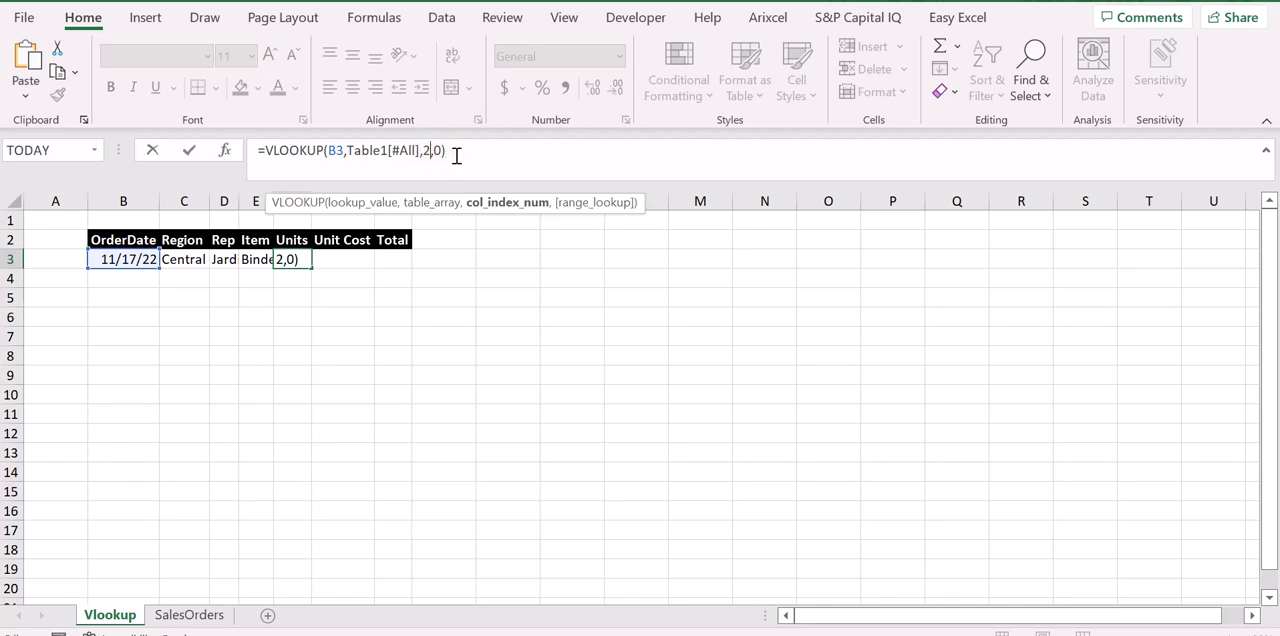
key("BackSpace")
type("5")
key("Return")
key("Up")
Set the column index of the Units formula in F3 to 5 and autofit the widths of columns B to H.
key("Right")
key("Left")
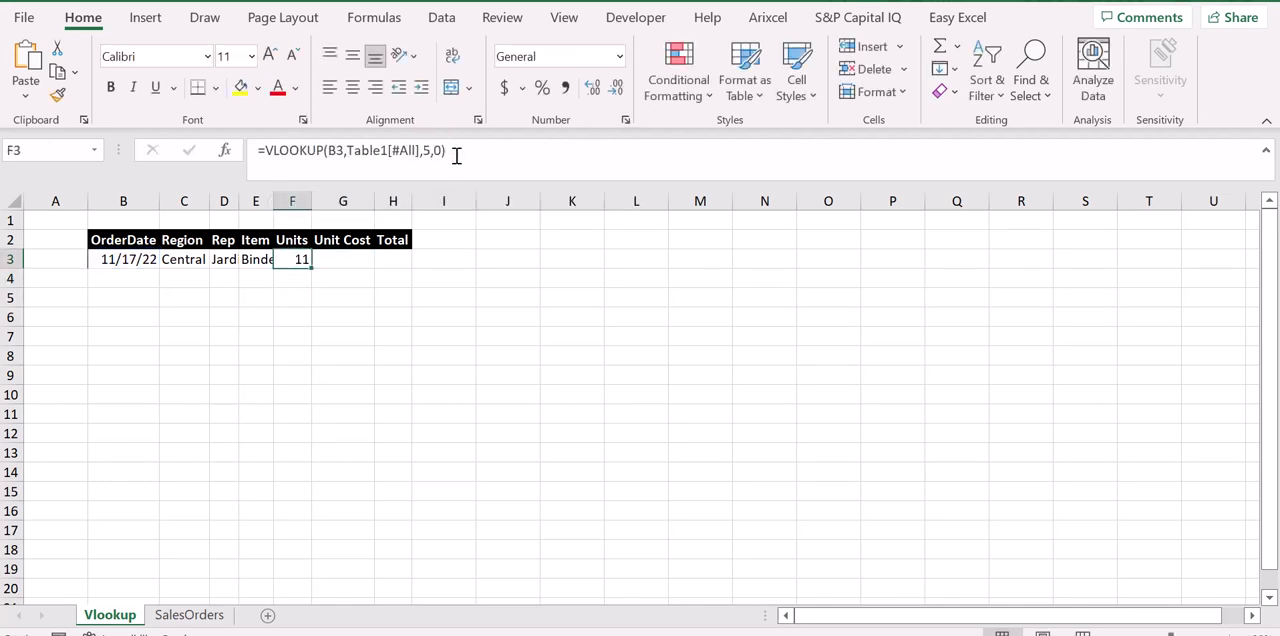
key("Left")
key("ctrl+a")
key("ctrl+q")
key("Escape")
key("ctrl+space")
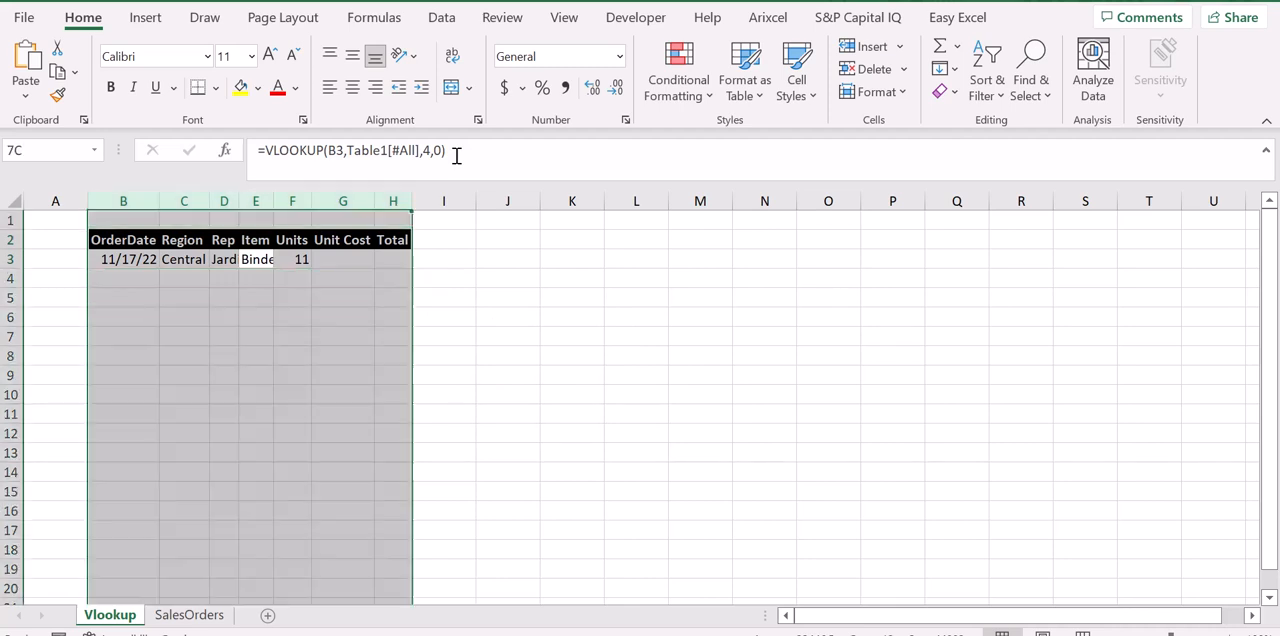
key("alt+h")
key("o")
key("i")
key("Left")
key("Right")
key("Left")
key("Right")
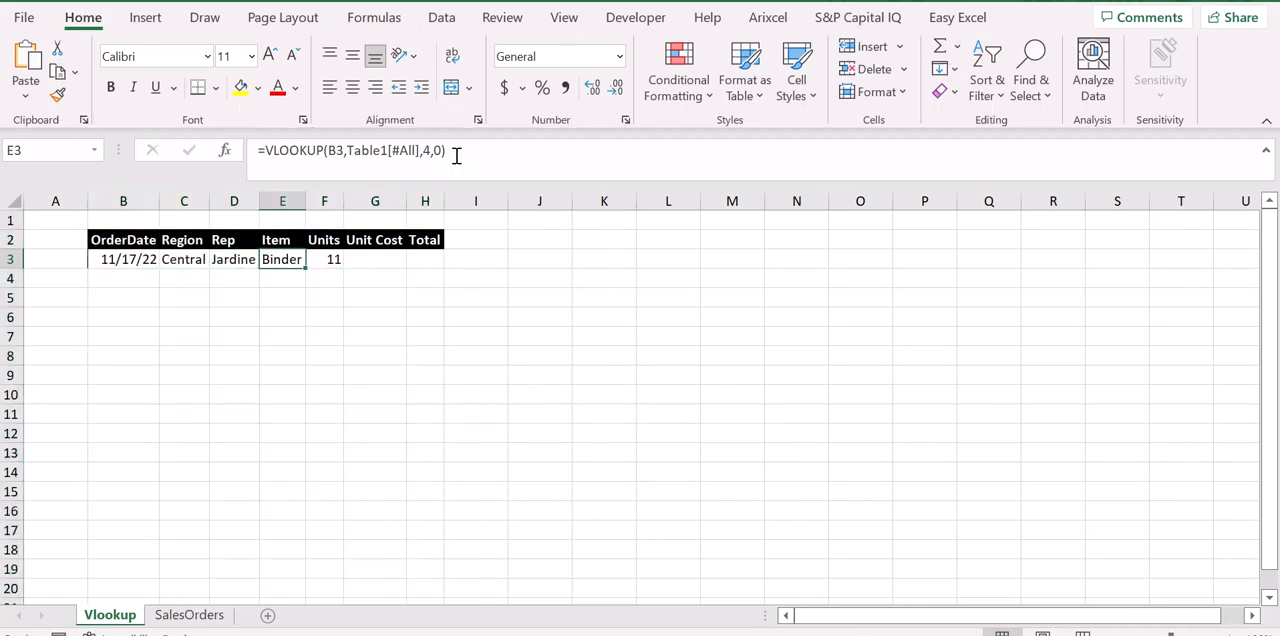
key("Left")
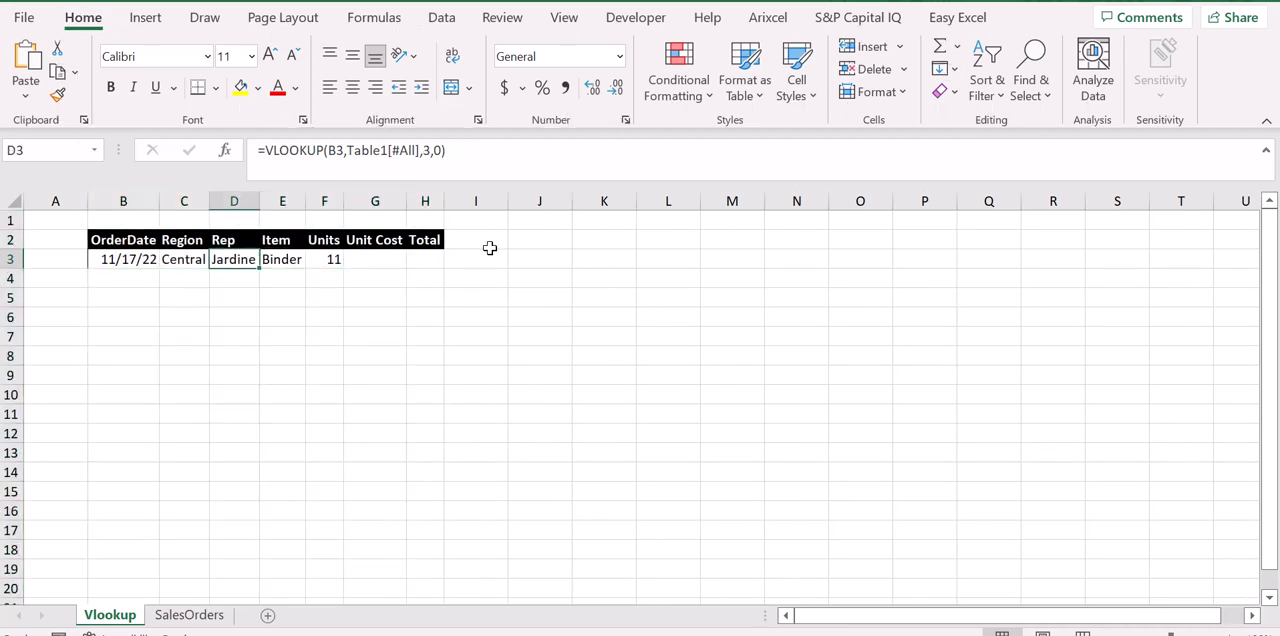
key("Left")
key("Left")
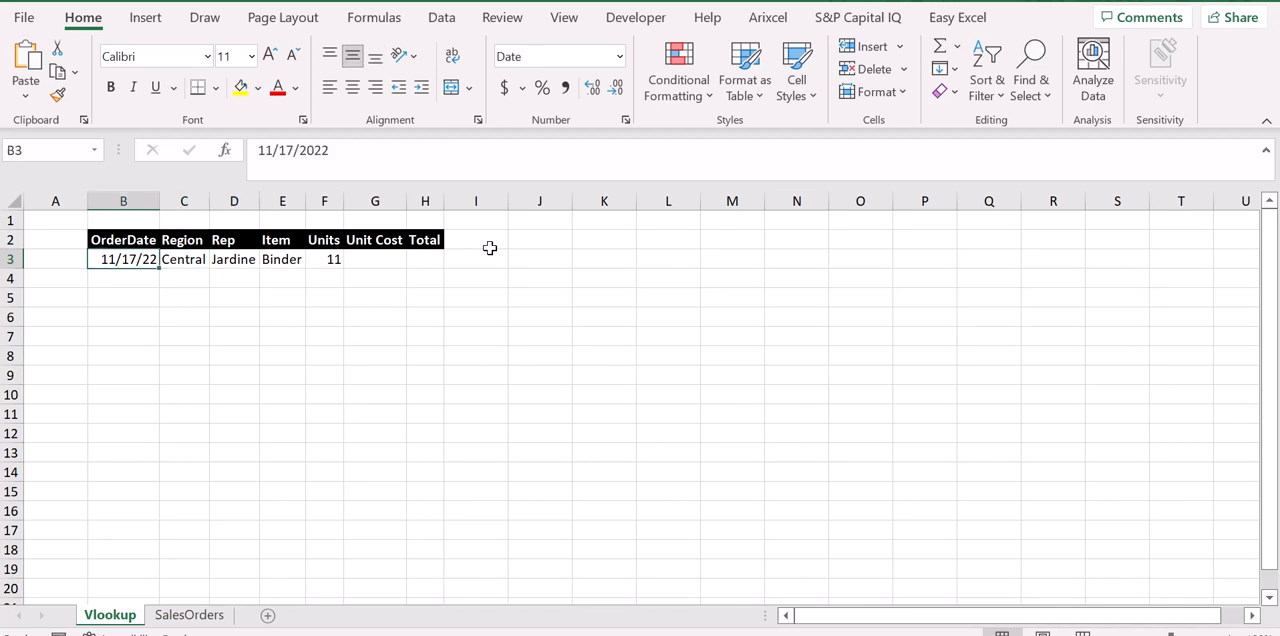
key("Right")
key("Right")
key("Right")
key("Right")
key("Right")
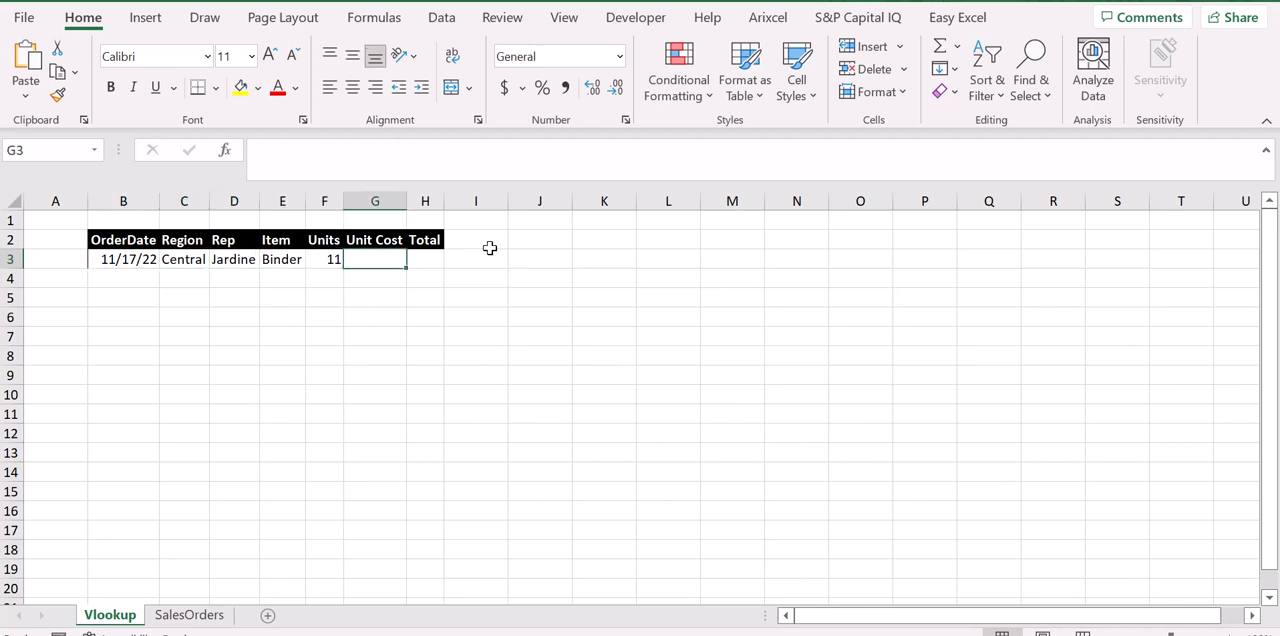
left_click(378, 146)
type("=VLOOKUP(B3,Table1[#All],2,0)")
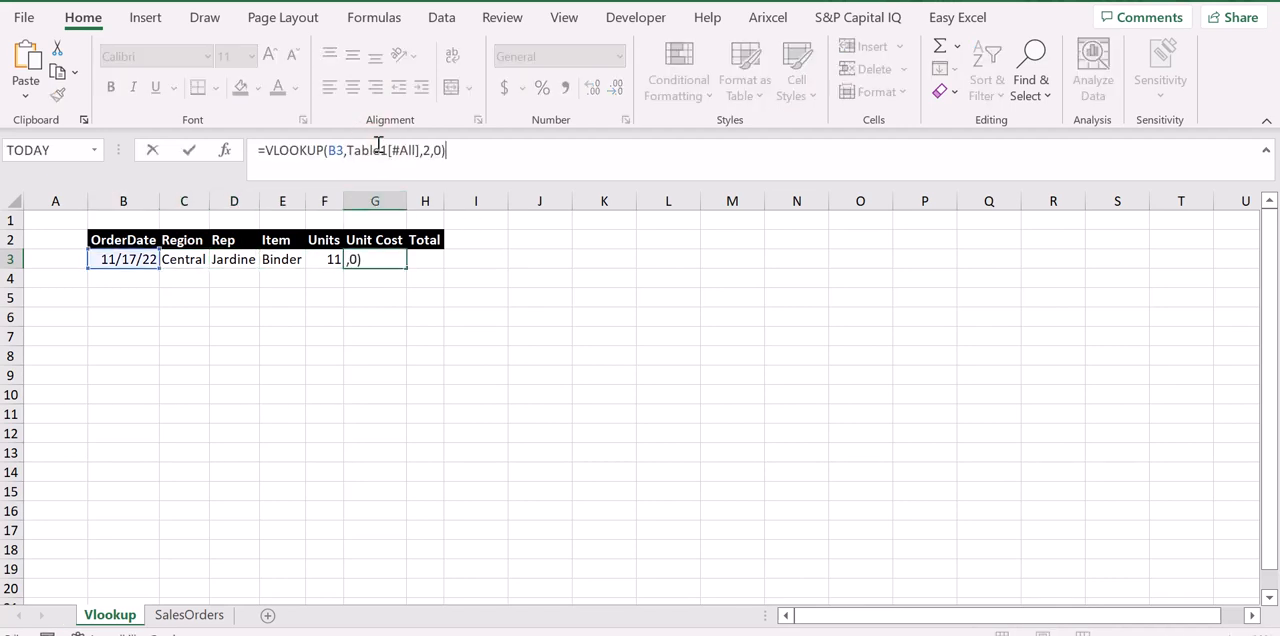
key("Left")
key("Left")
key("Left")
key("Escape")
key("Left")
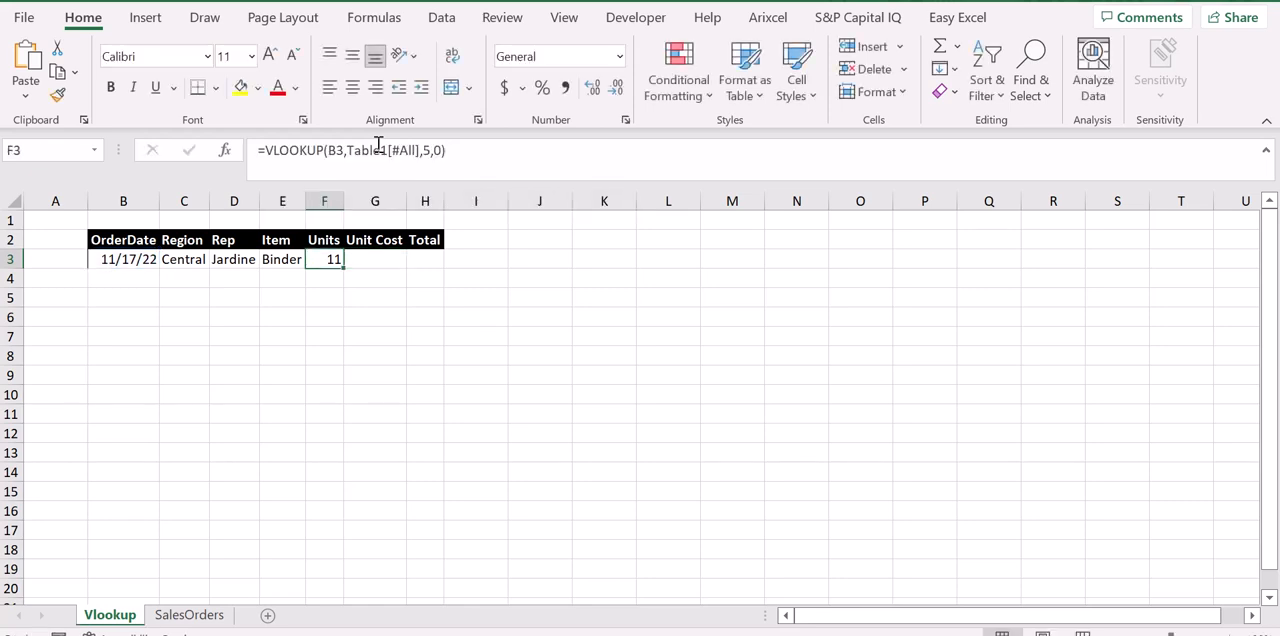
Paste the copied VLOOKUP formula into the Unit Cost cell G3 and set its column index to 6.
key("Right")
left_click(378, 146)
type("=VLOOKUP(B3,Table1[#All],2,0)")
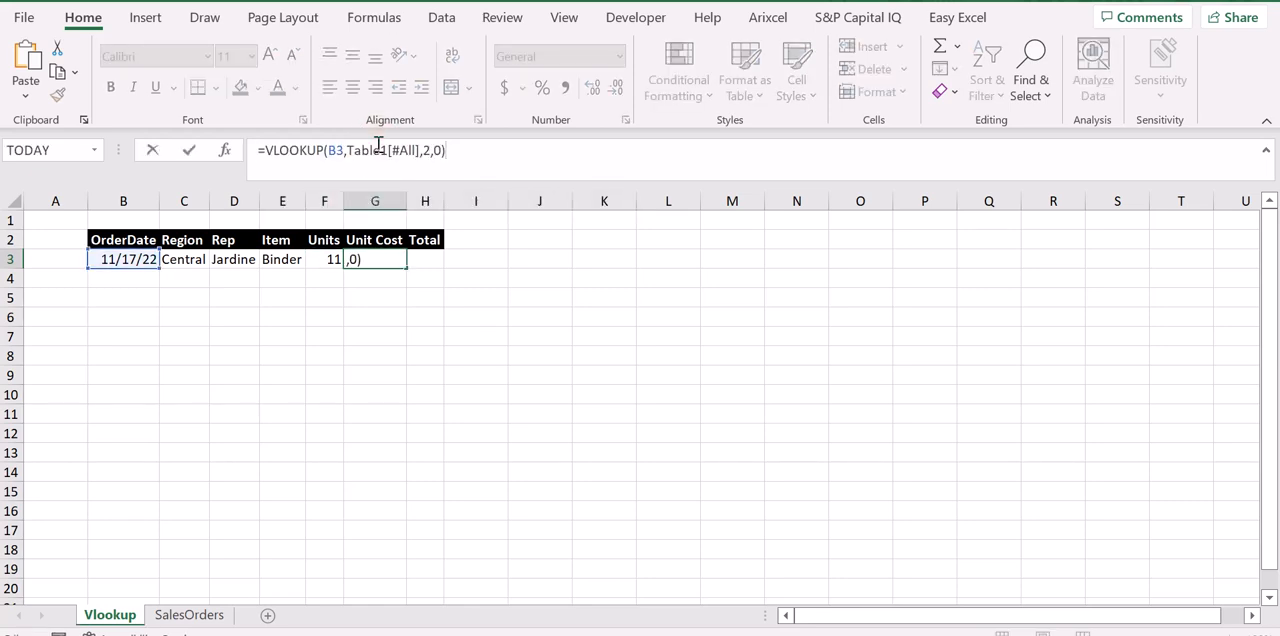
double_click(428, 150)
type("6")
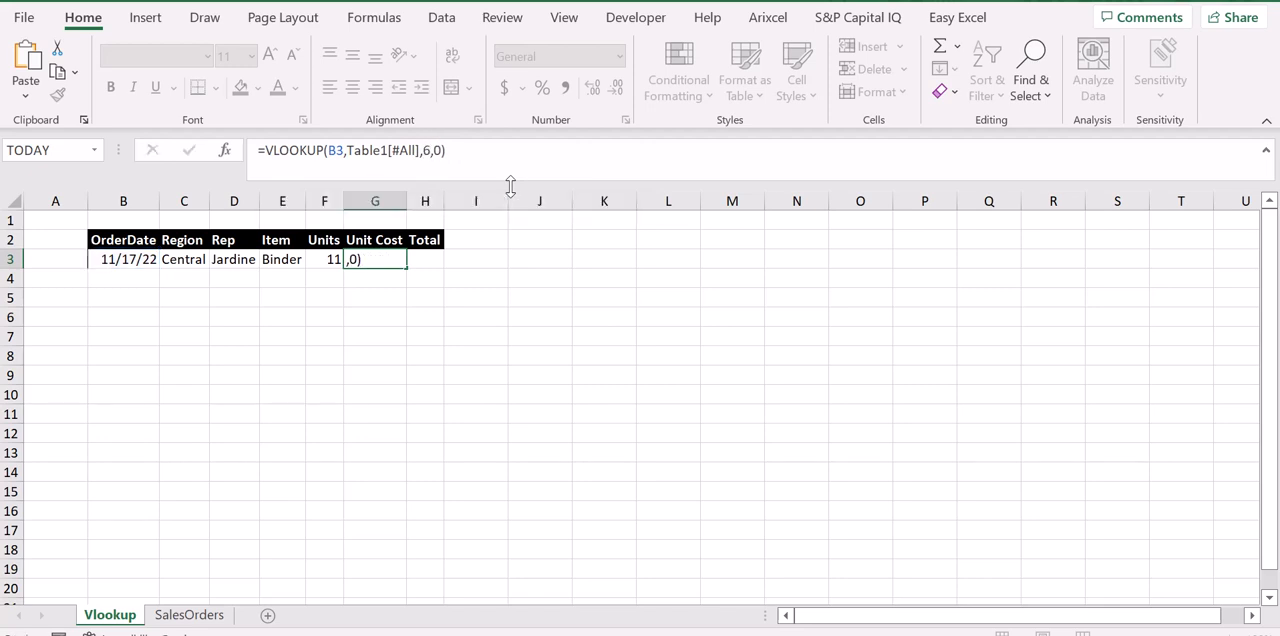
key("Tab")
Paste the copied VLOOKUP formula into the Total cell H3 and set its column index to 7.
left_click(493, 175)
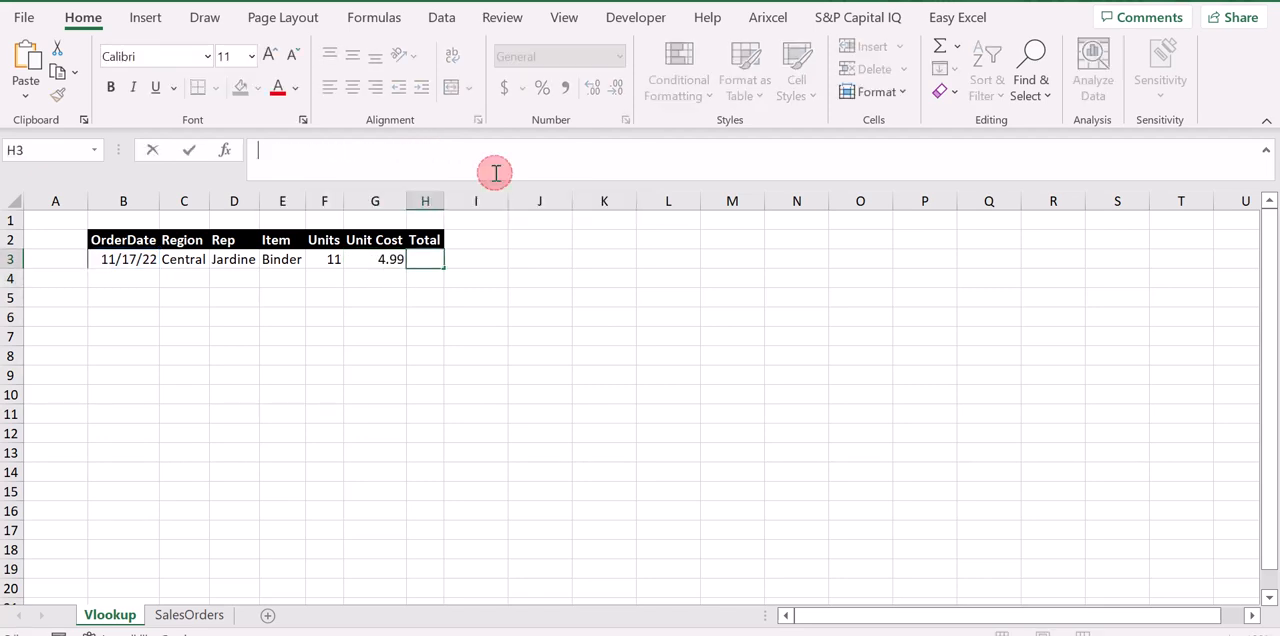
type("=VLOOKUP(B3,Table1[#All],2,0)")
double_click(433, 148)
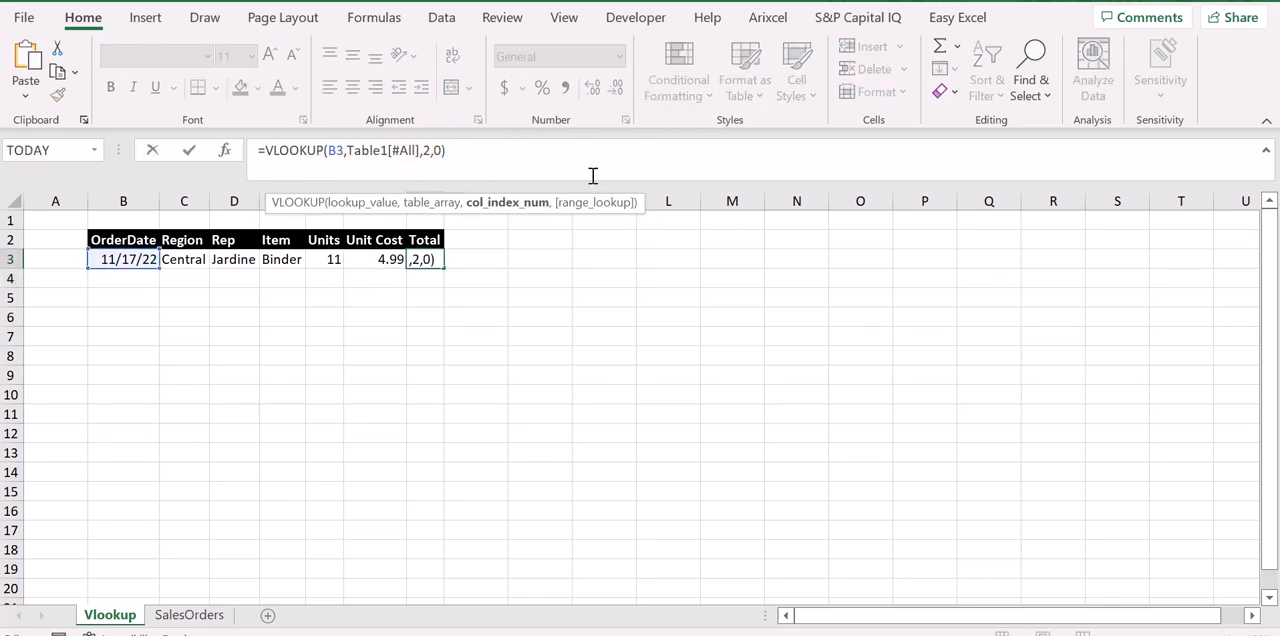
type("7")
key("Return")
key("Up")
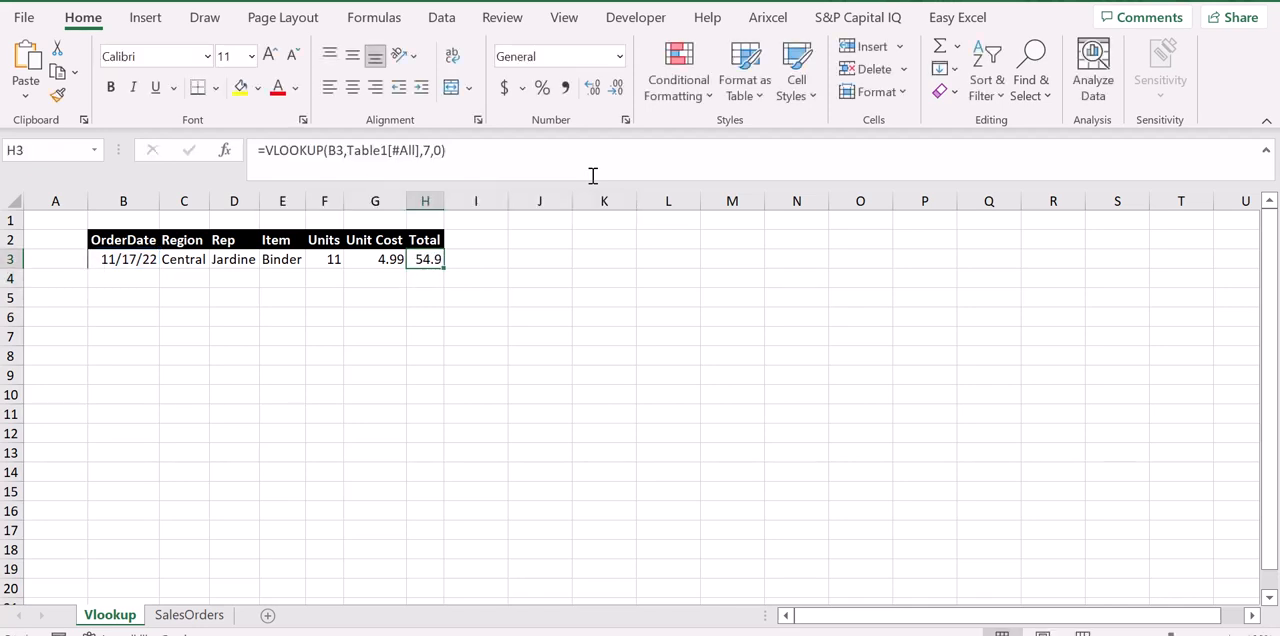
Autofit the widths of all columns on the Vlookup sheet to their contents.
key("ctrl+space")
key("shift+space")
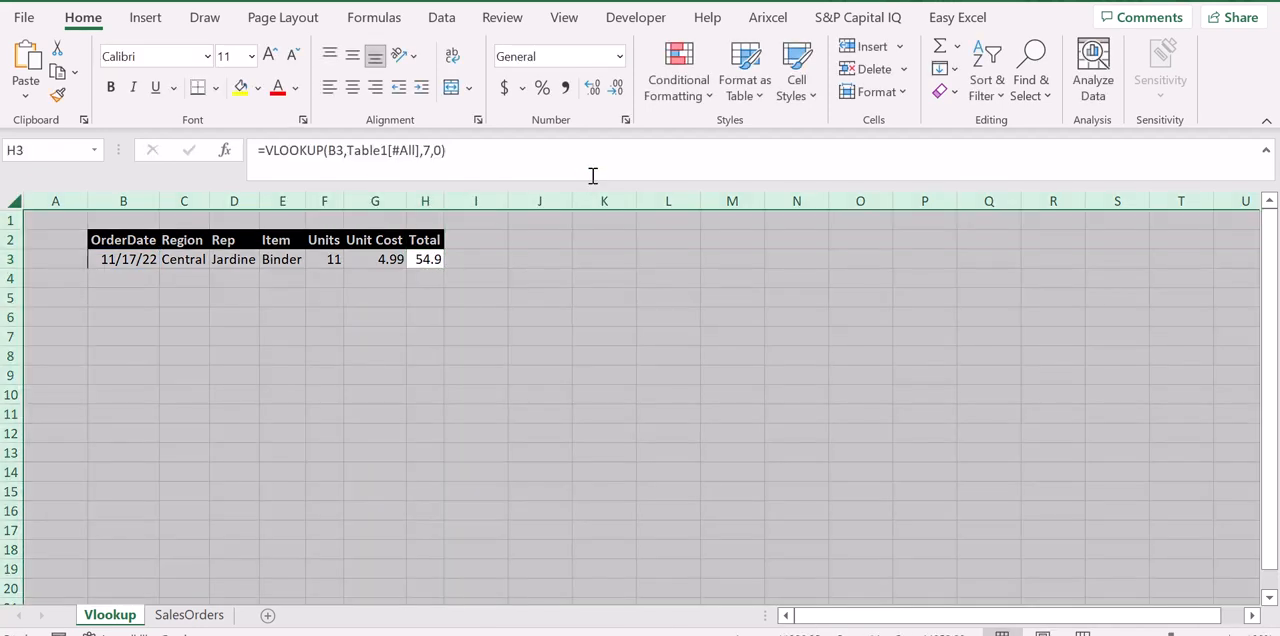
key("alt+h")
key("o")
key("i")
key("Left")
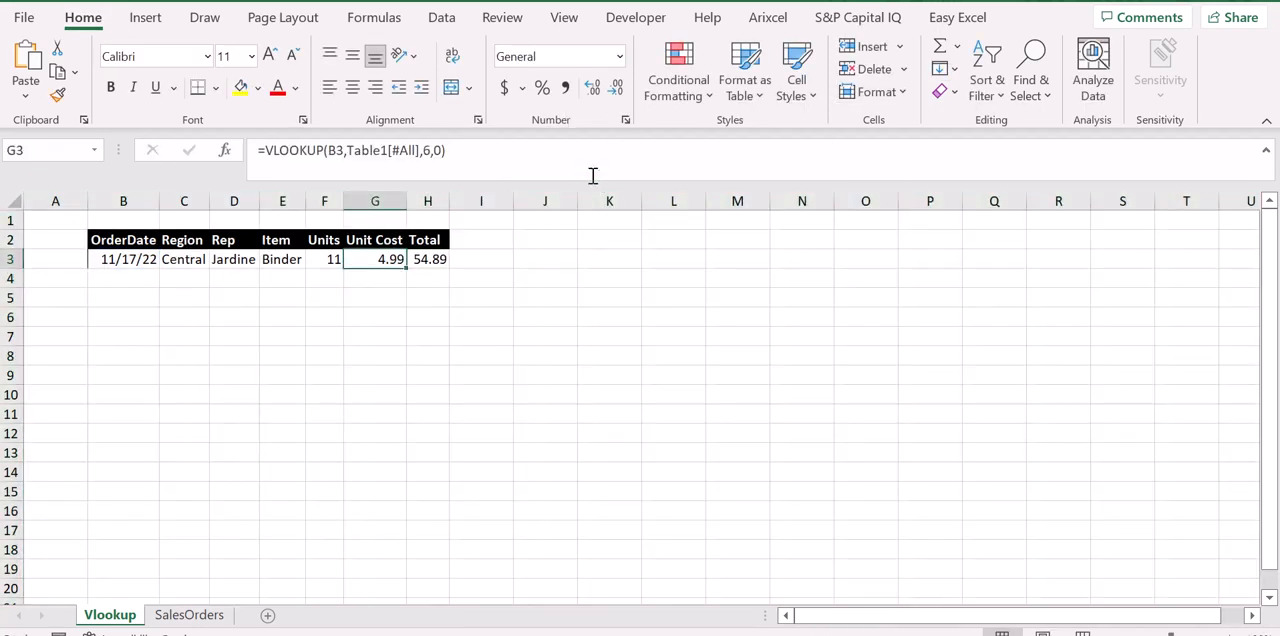
Compare the retrieved order details on the Vlookup sheet with the 11/17/22 row of the SalesOrders table.
key("Left")
key("Left")
key("Up")
key("Left")
key("Left")
key("Left")
key("Left")
key("Right")
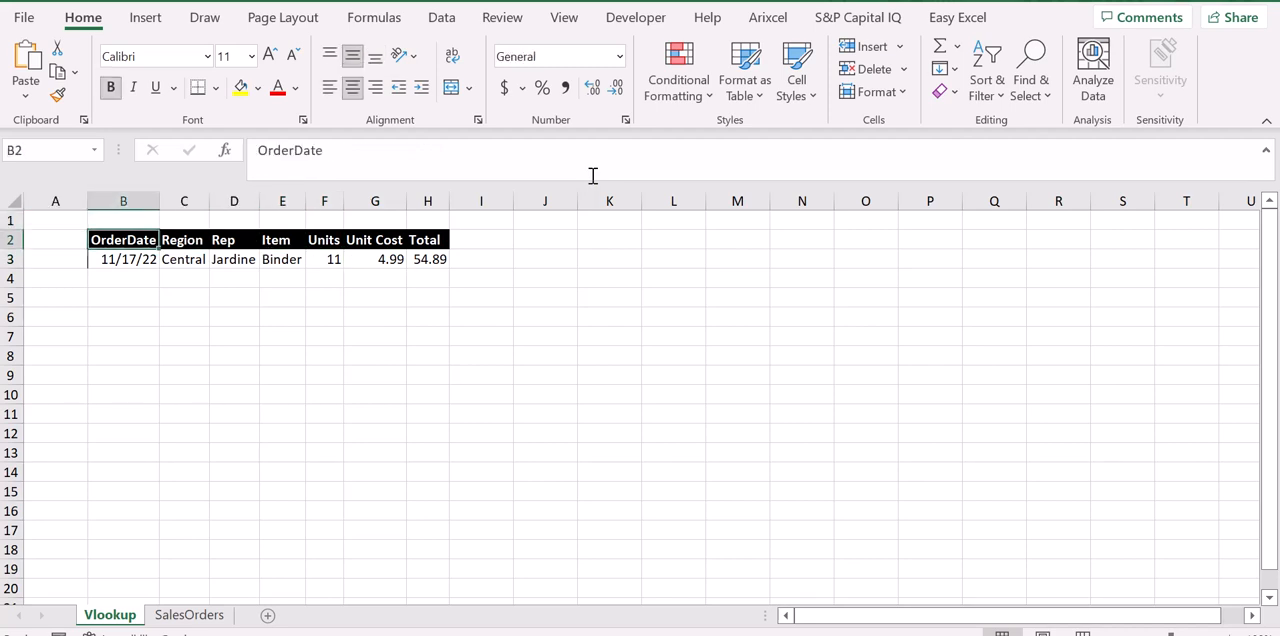
key("ctrl+Page_Down")
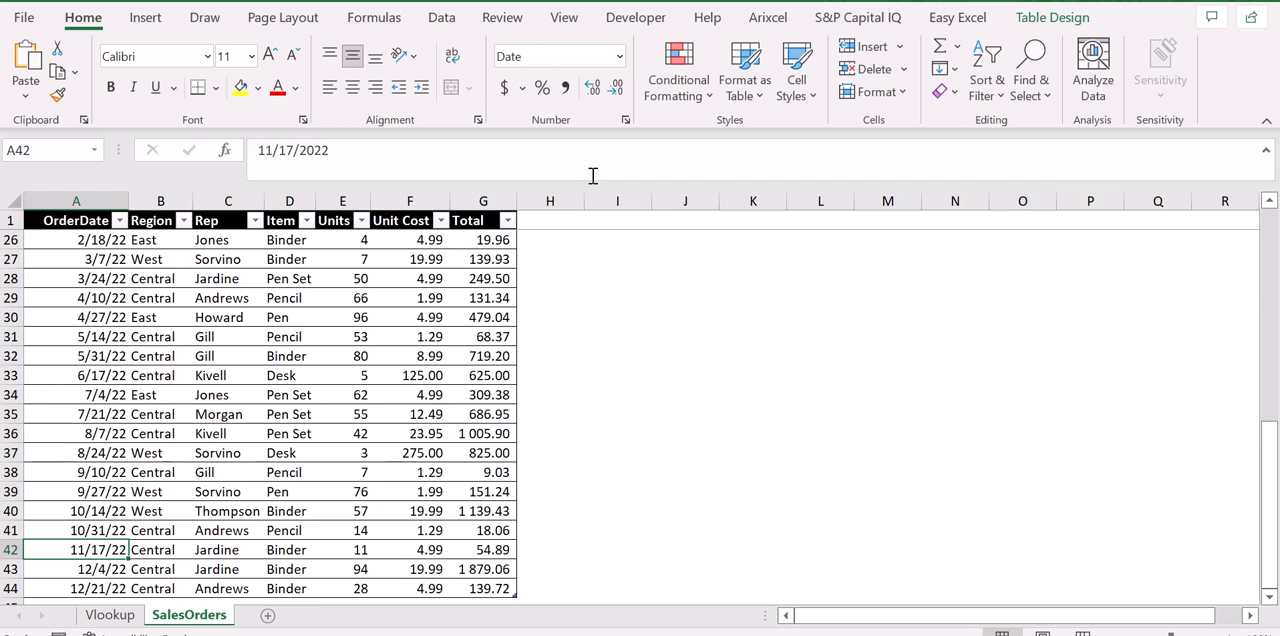
key("ctrl+Page_Up")
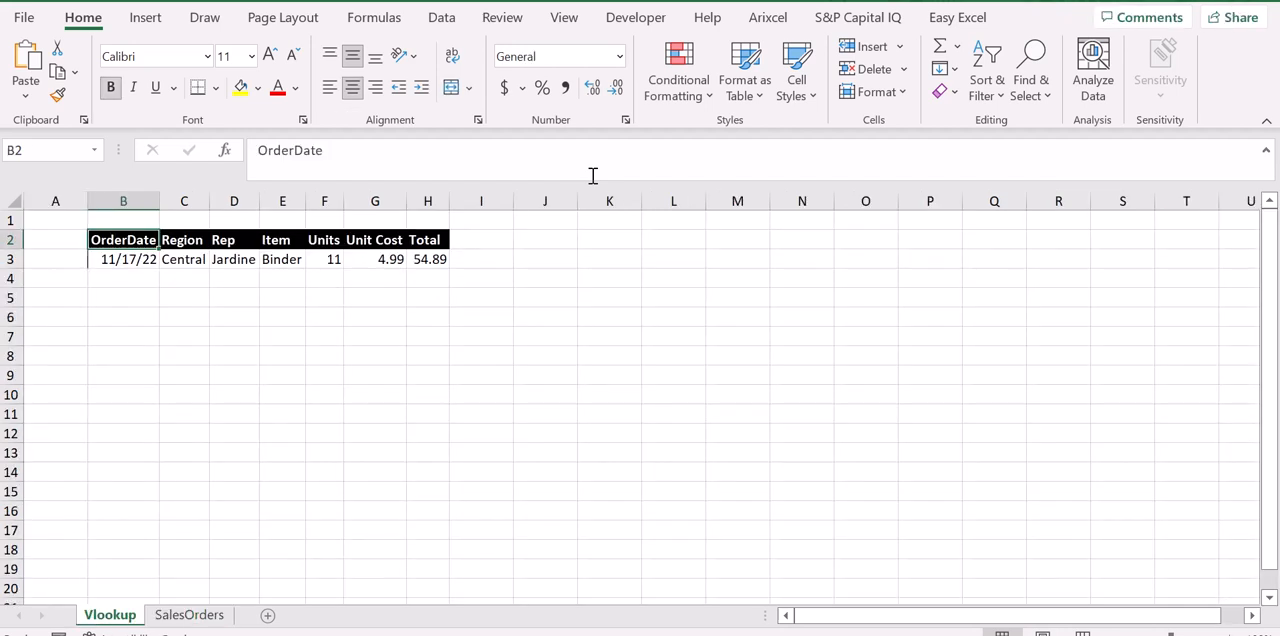
key("Down")
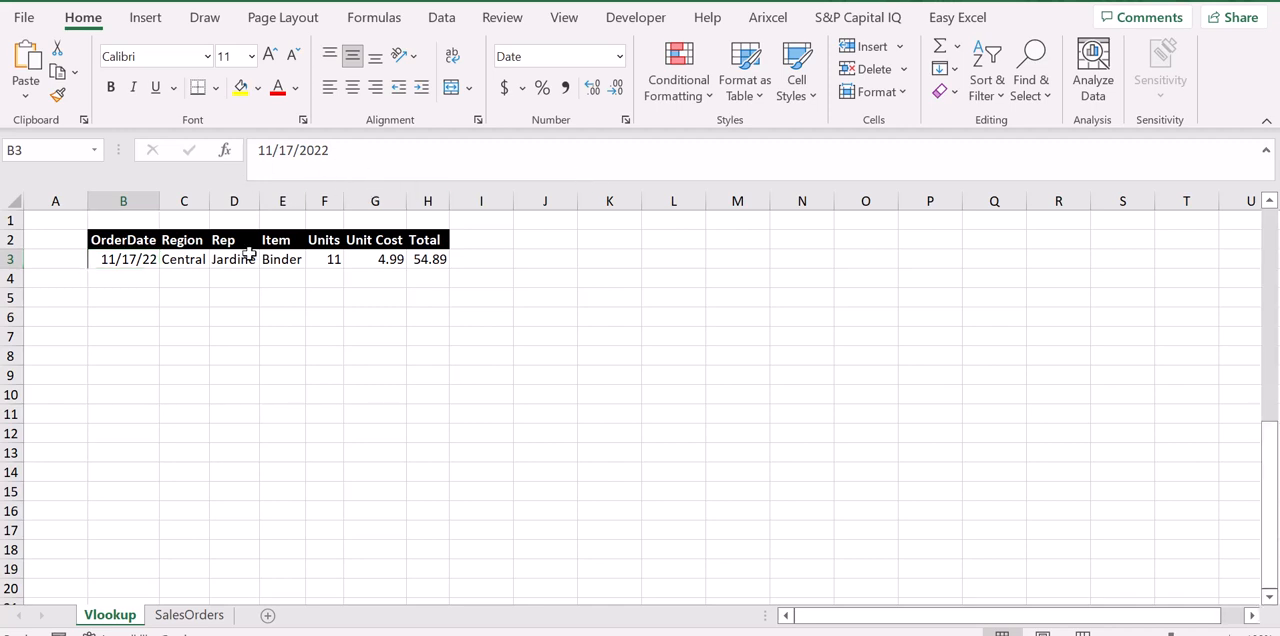
key("ctrl+Page_Down")
key("ctrl+Page_Up")
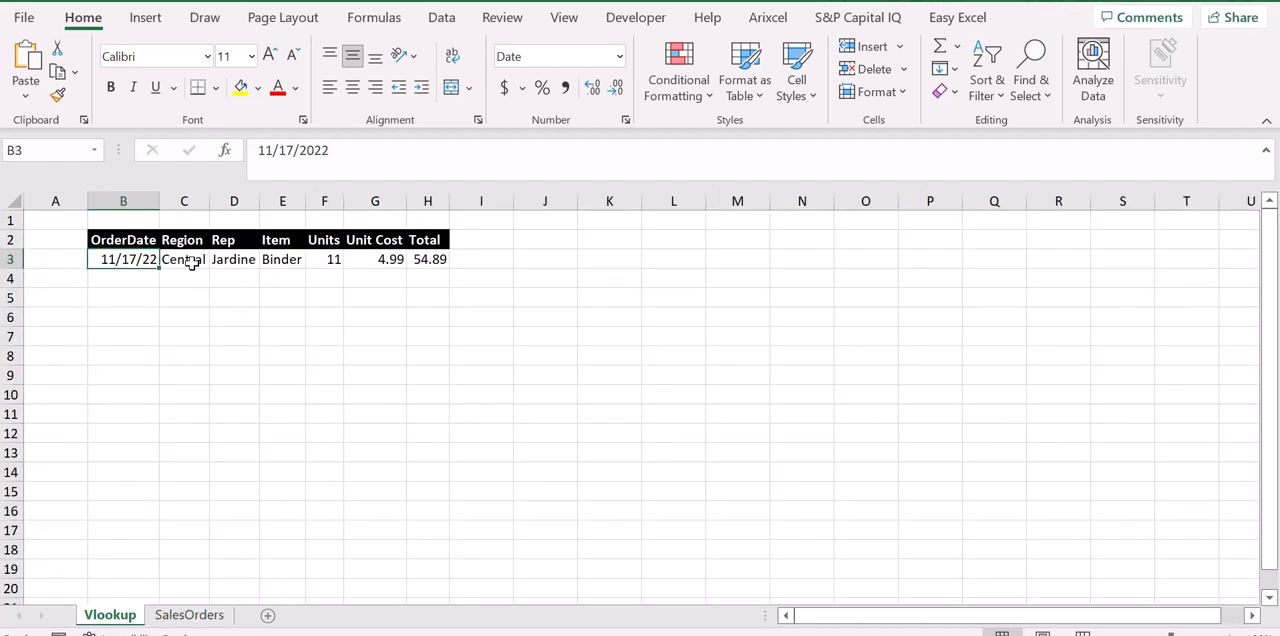
On the SalesOrders sheet, move the whole OrderDate column from column A to column H, after Total.
key("ctrl+Page_Down")
key("ctrl+Up")
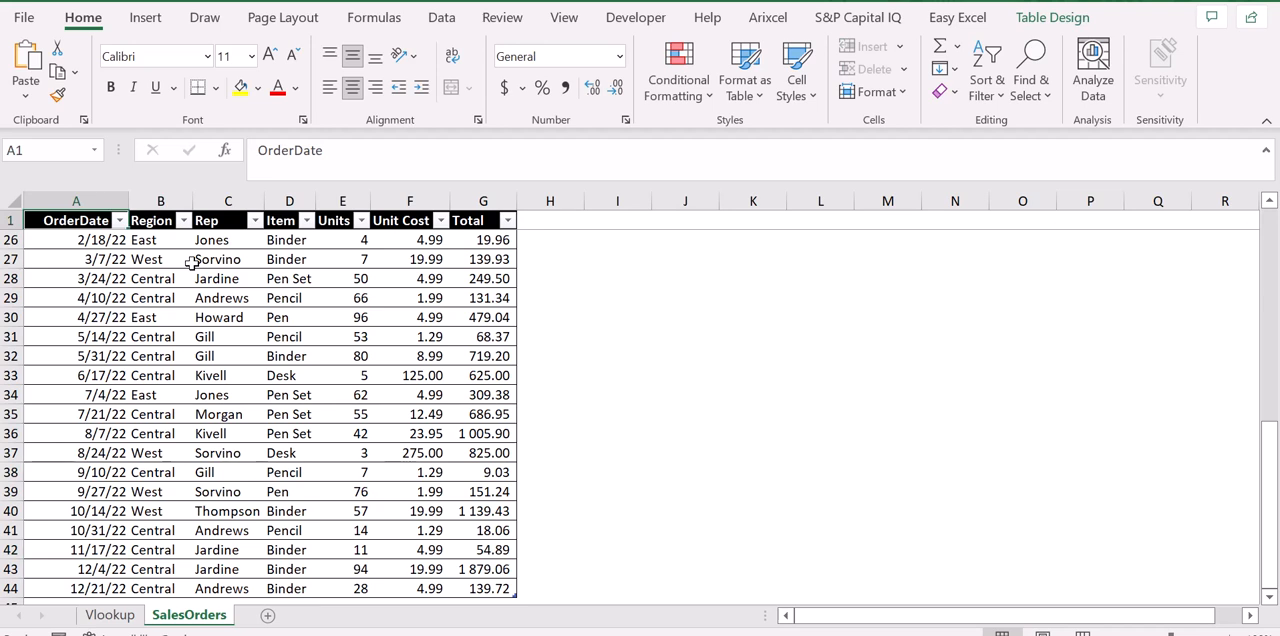
key("ctrl+Home")
key("Up")
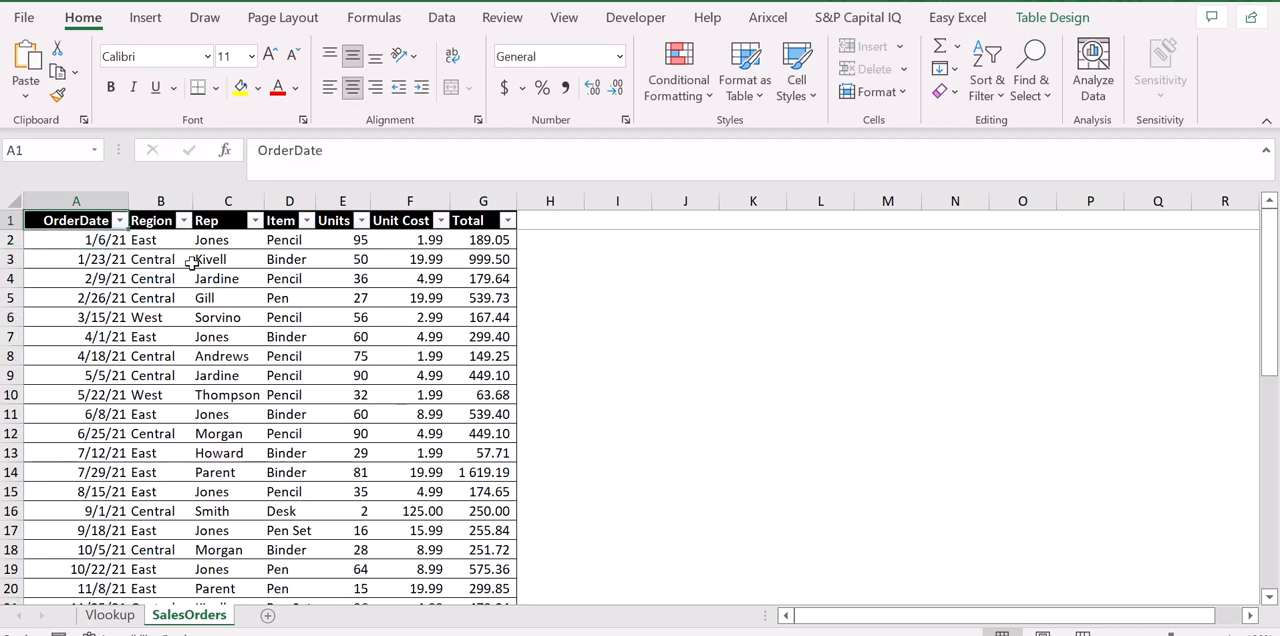
key("Right")
key("Left")
key("Right")
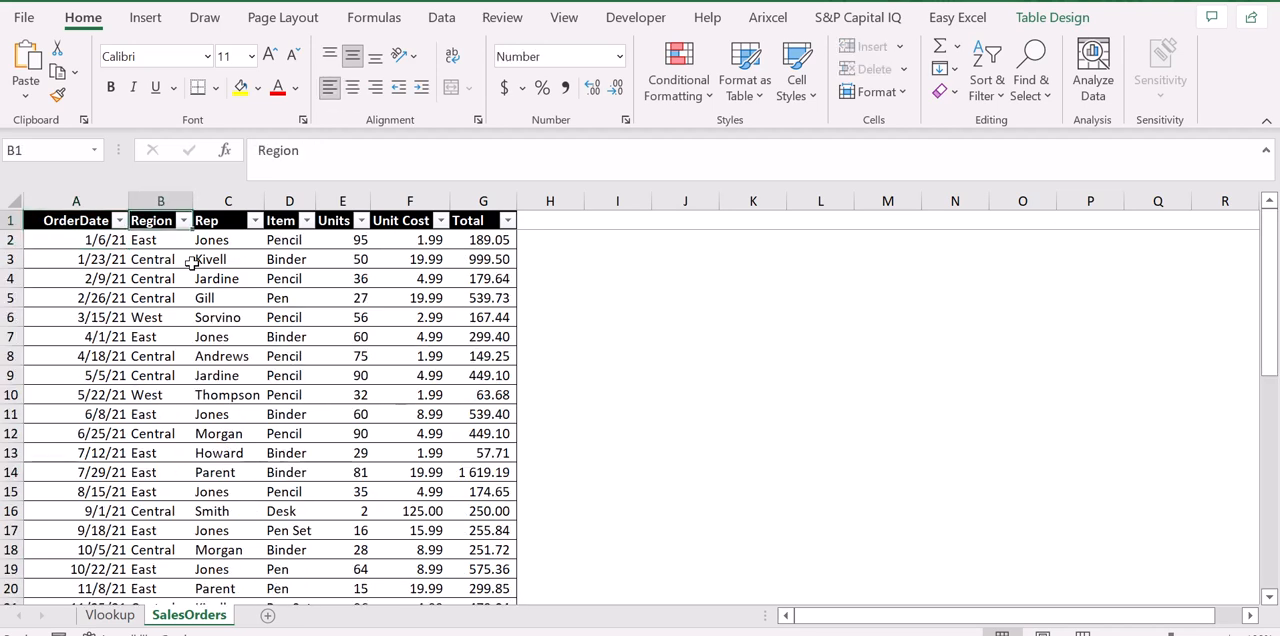
left_click(100, 202)
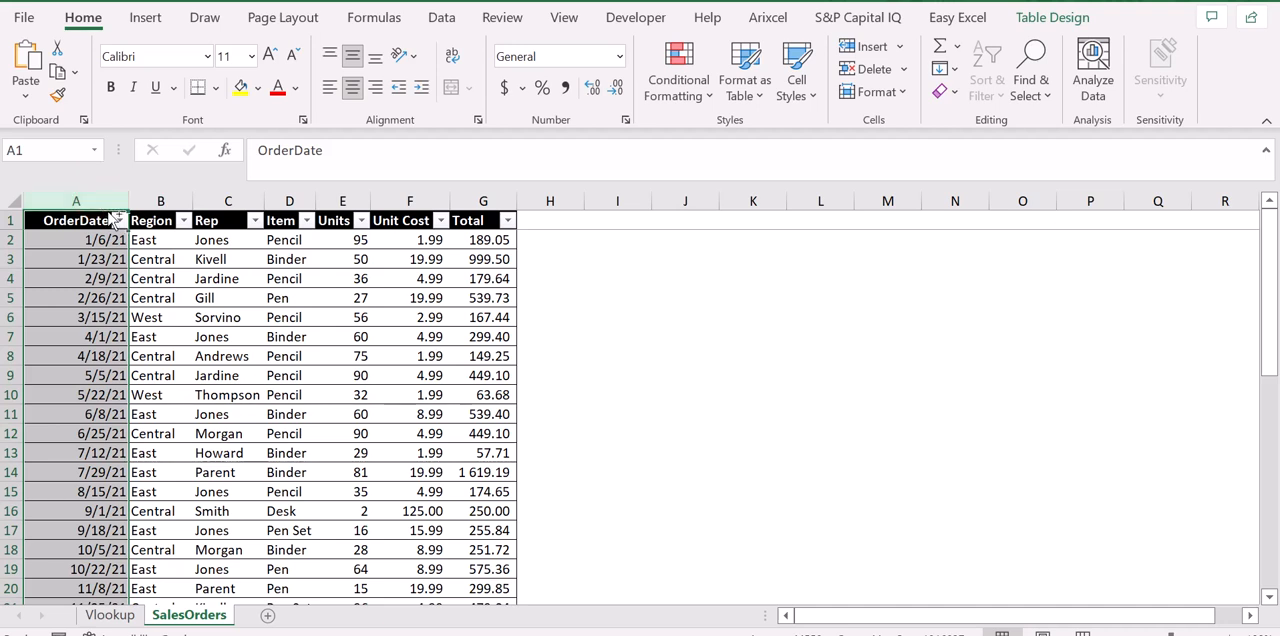
key("ctrl+c")
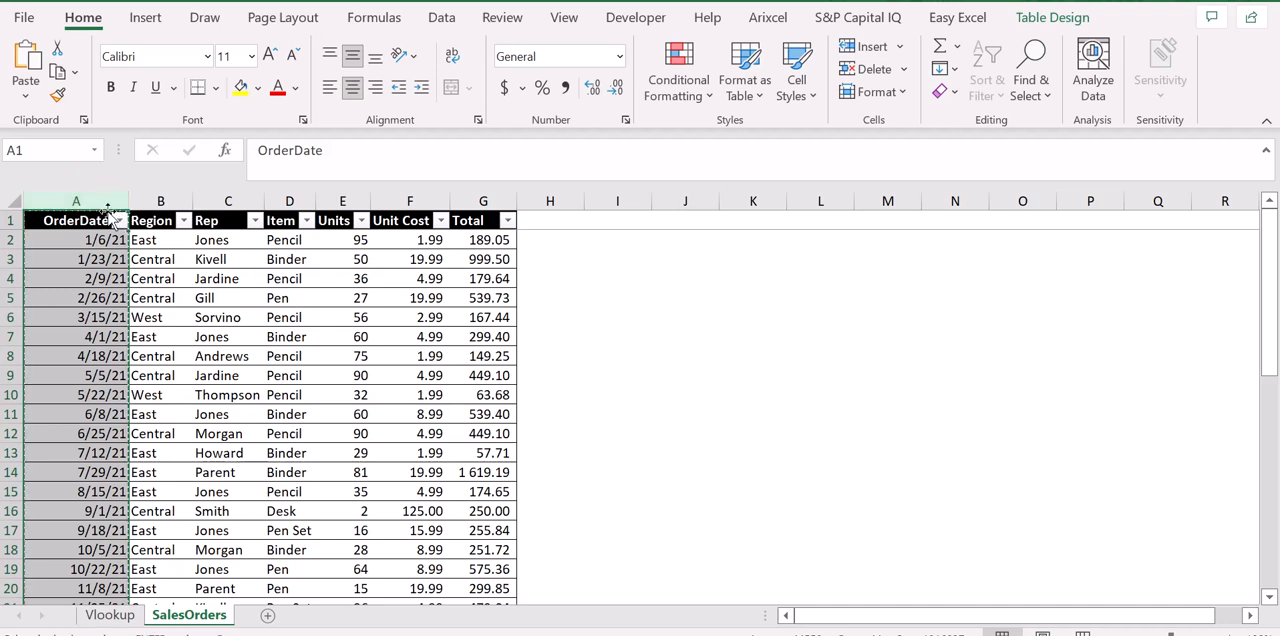
left_click(572, 200)
key("ctrl+v")
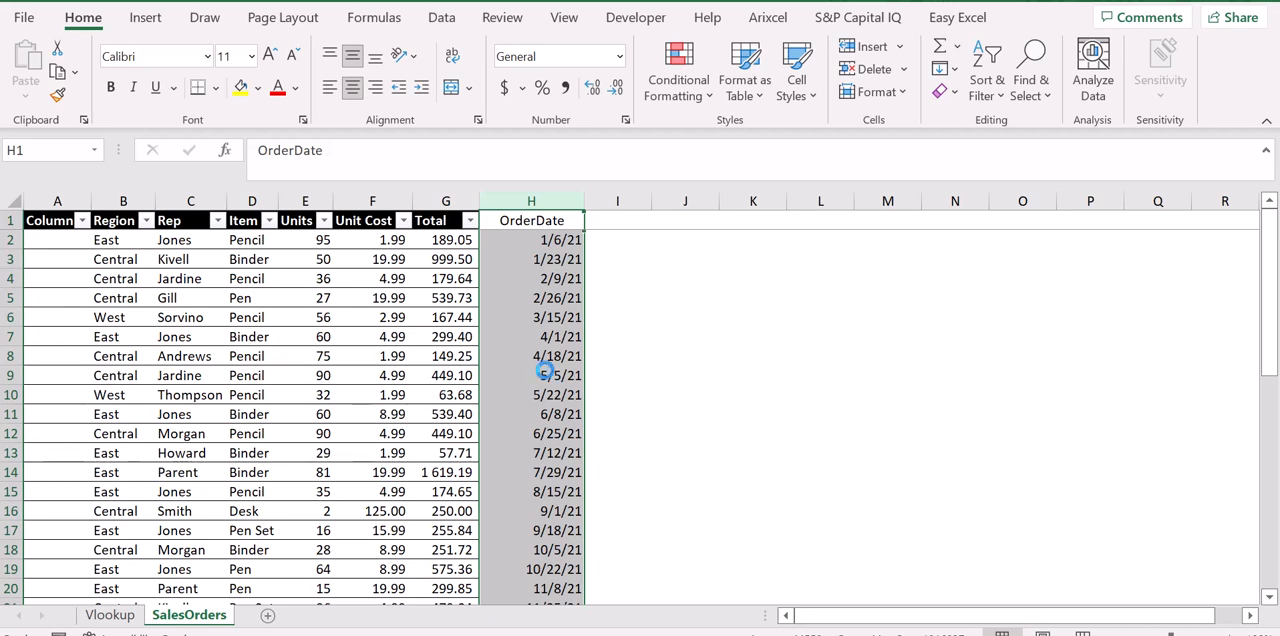
Return the OrderDate column from column H to column A, in front of Region.
key("ctrl+c")
key("Left")
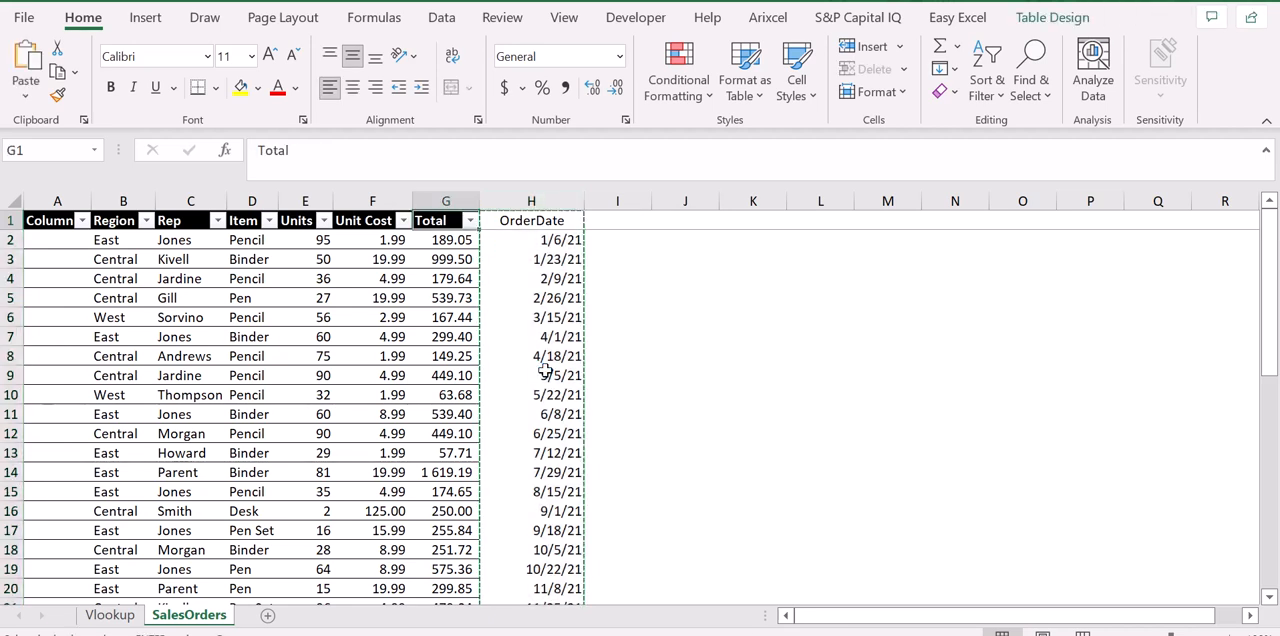
key("Home")
key("ctrl+space")
scroll(545, 372, "down", 8)
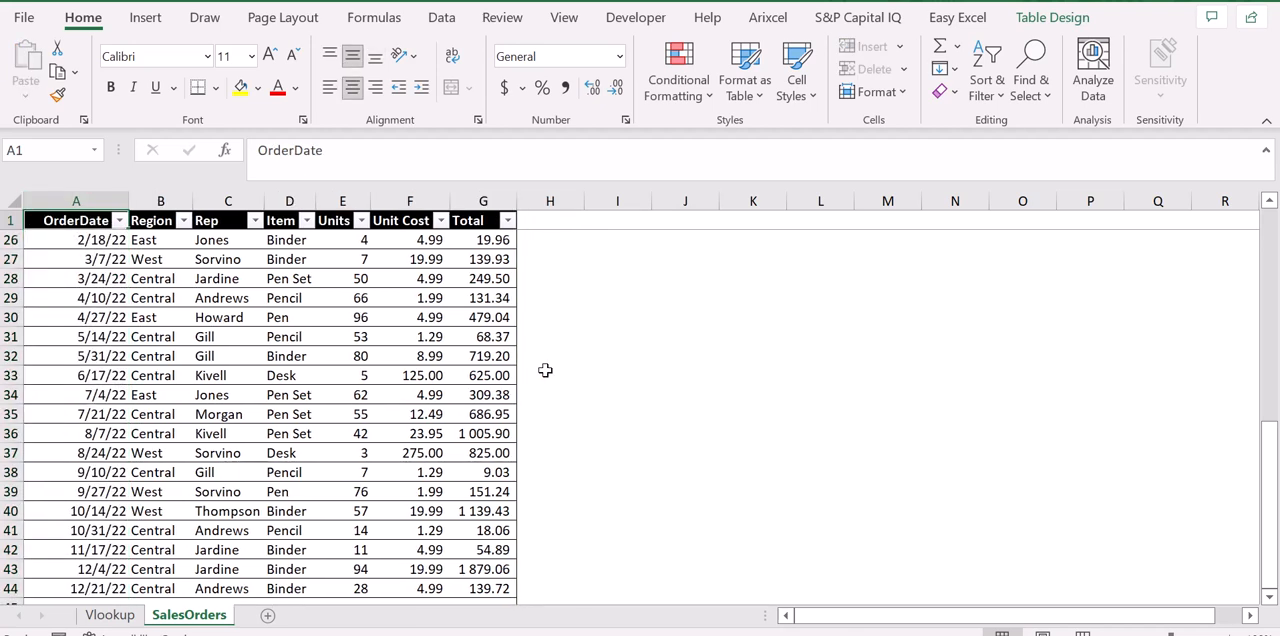
key("ctrl+Home")
key("Up")
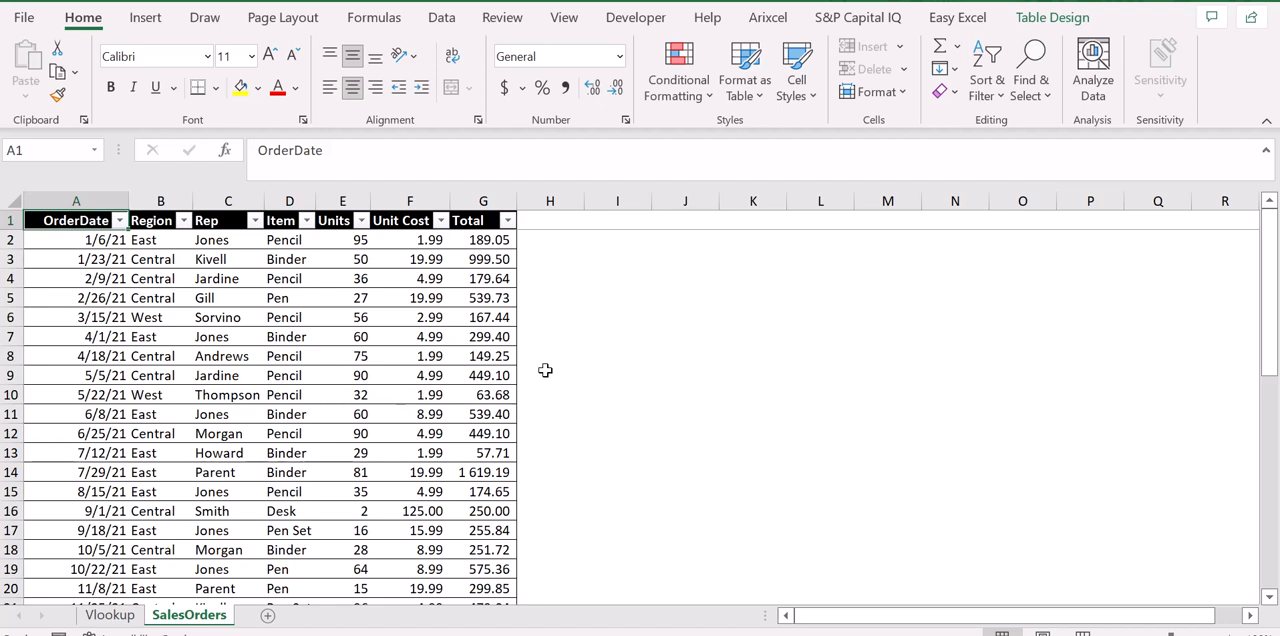
Autofit the widths of columns B to H of the lookup table on the Vlookup sheet.
key("ctrl+Page_Up")
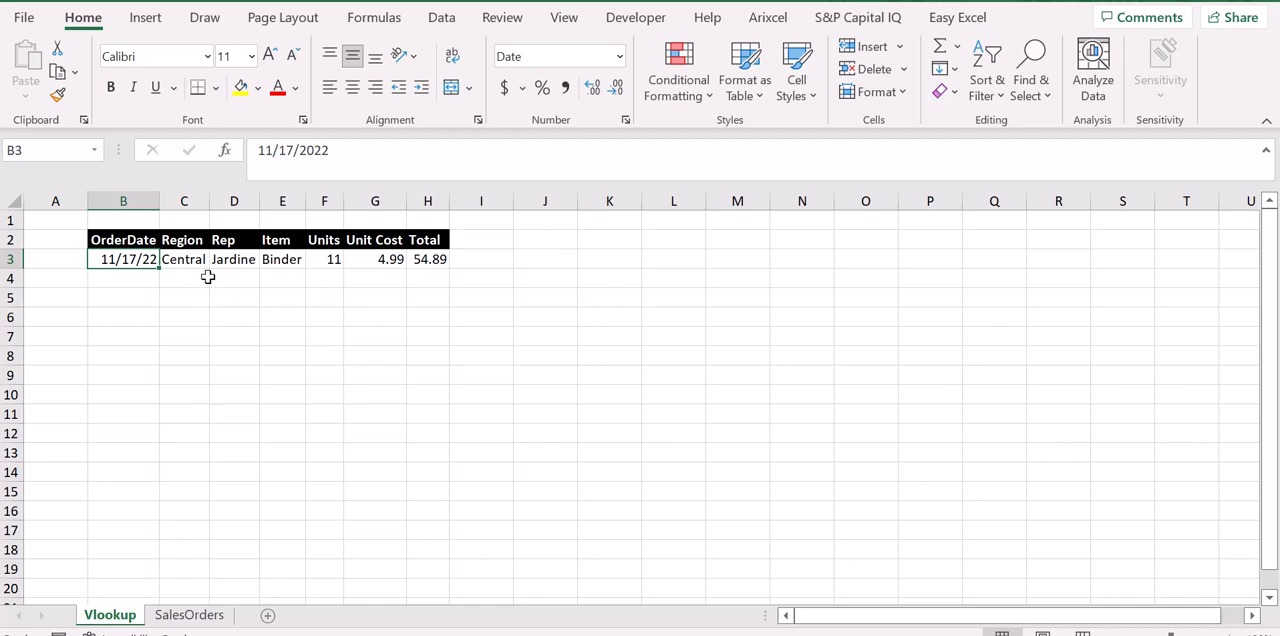
key("ctrl+a")
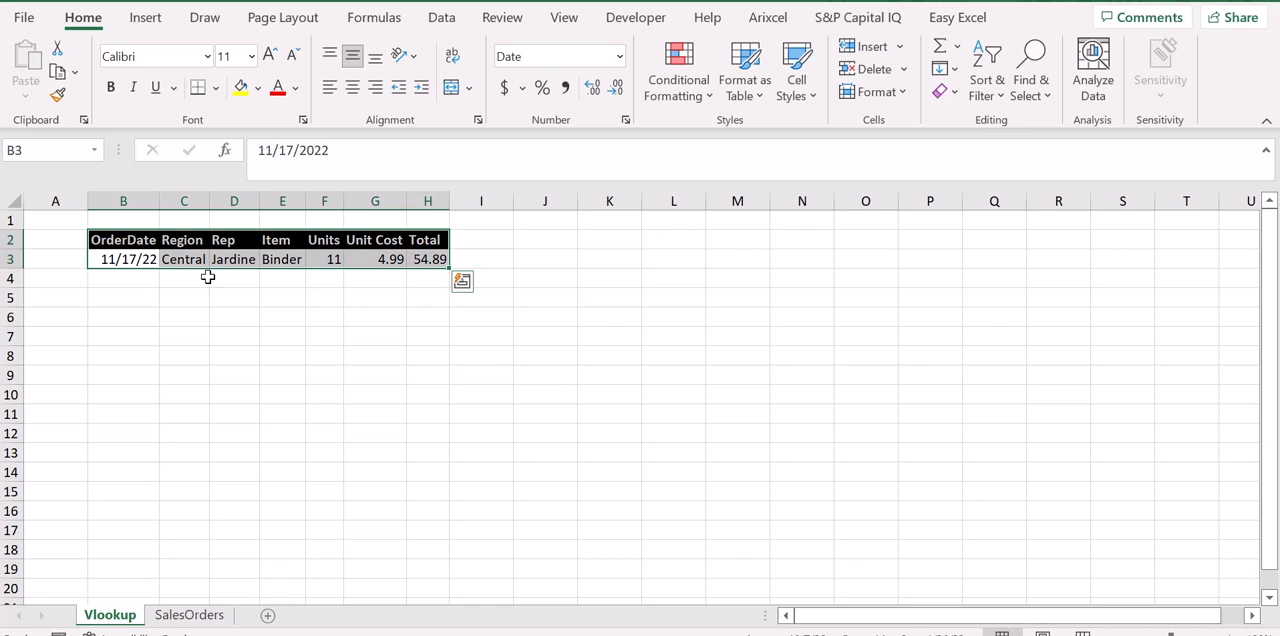
key("ctrl+space")
key("alt")
key("h")
key("o")
key("i")
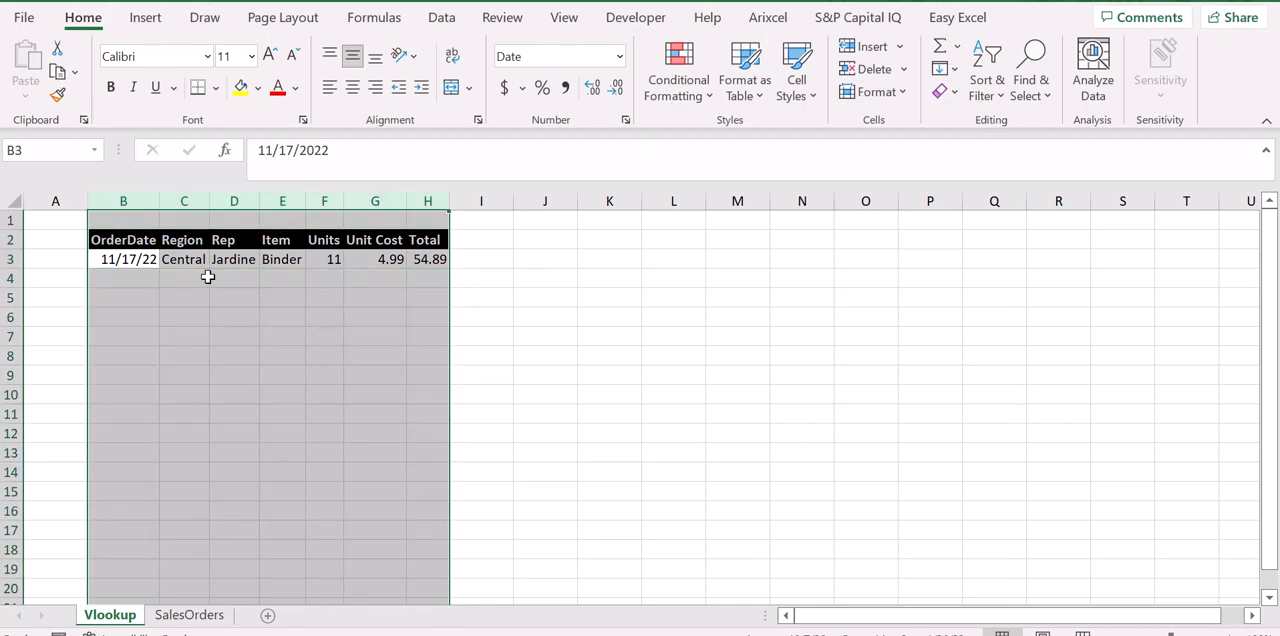
key("Up")
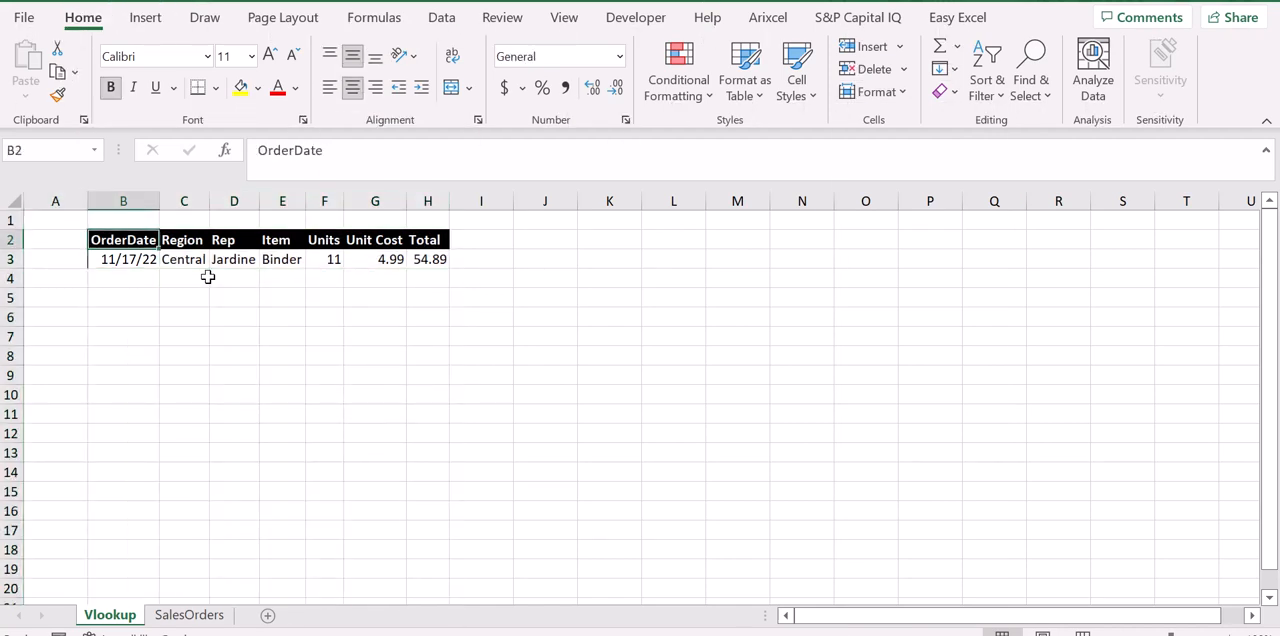
key("shift+Right")
key("shift+Down")
key("shift+Right")
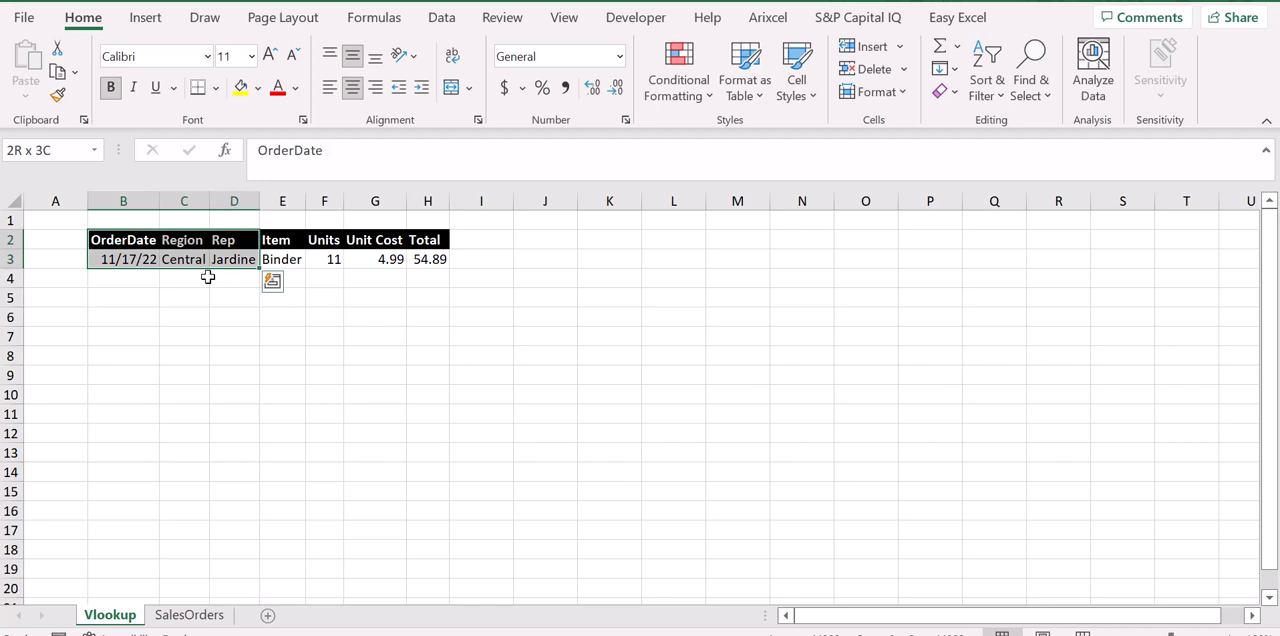
left_click(1008, 635)
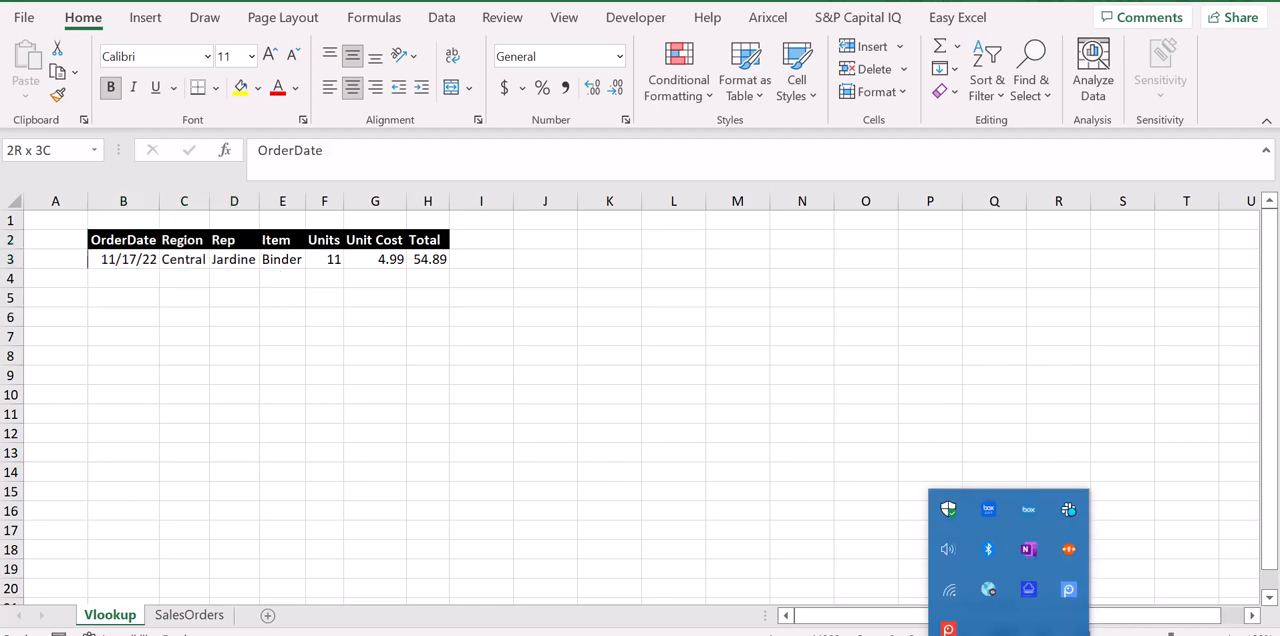
right_click(1067, 593)
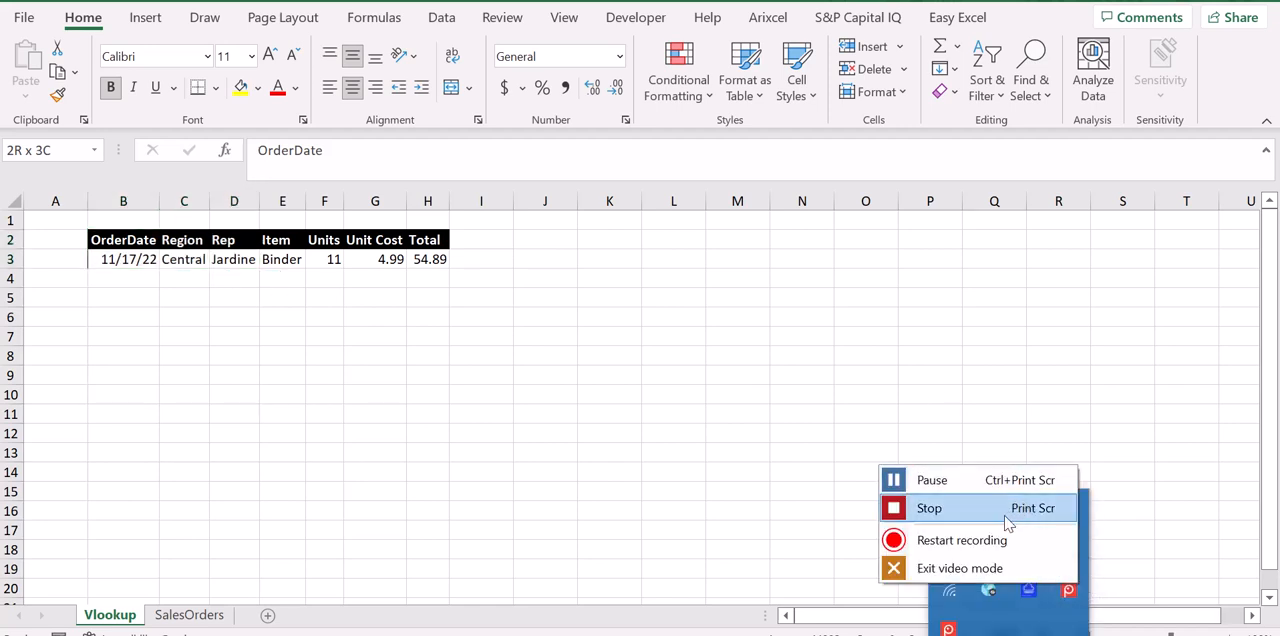